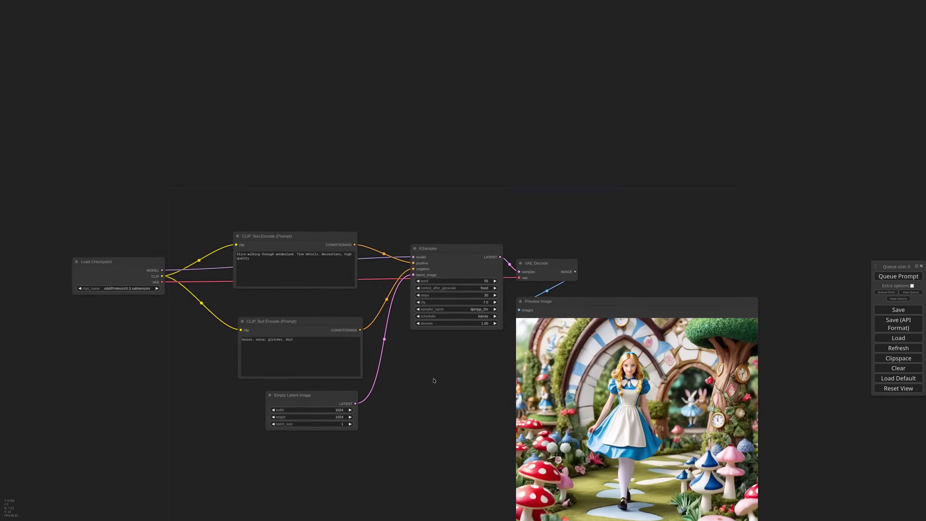
Step: Add an IPAdapter Mad Scientist node above the KSampler and enlarge it to make its layer weights box taller
double_click(433, 156)
text(mad)
click(444, 164)
scroll(449, 150, up, 1)
drag(448, 149, 391, 105)
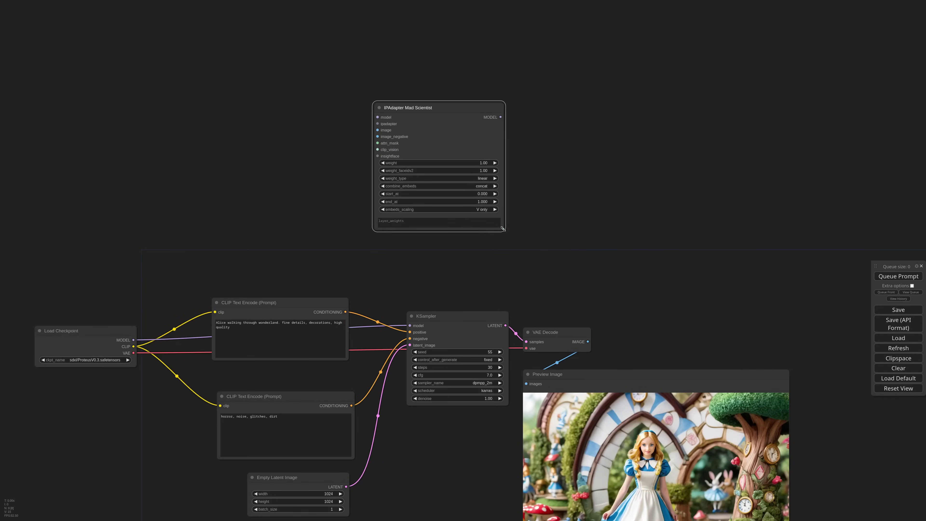
drag(503, 229, 502, 260)
Step: Configure the Mad Scientist node with weight 0.70, weight type style transfer precise and layer weights "3:2, 6:1"
click(481, 162)
text(0.7)
key(Return)
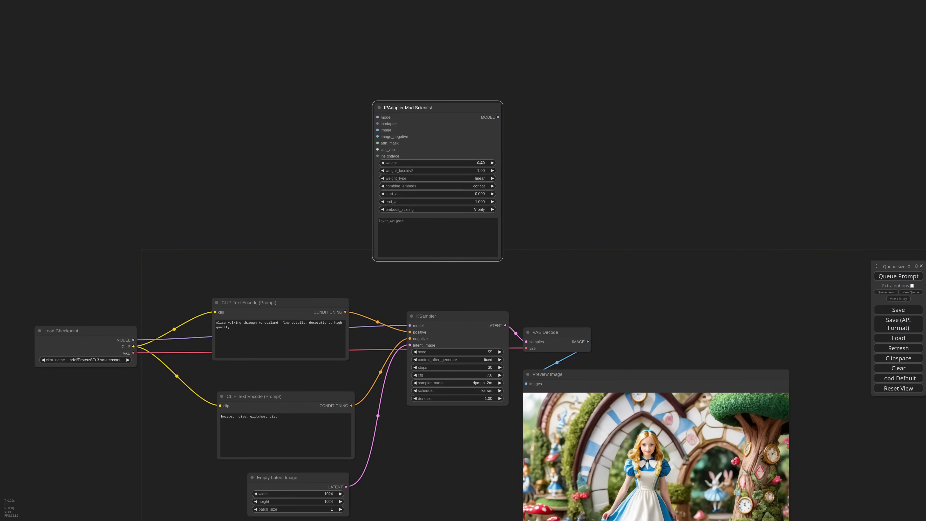
click(479, 178)
click(488, 271)
click(432, 229)
text(3:2, 6:1)
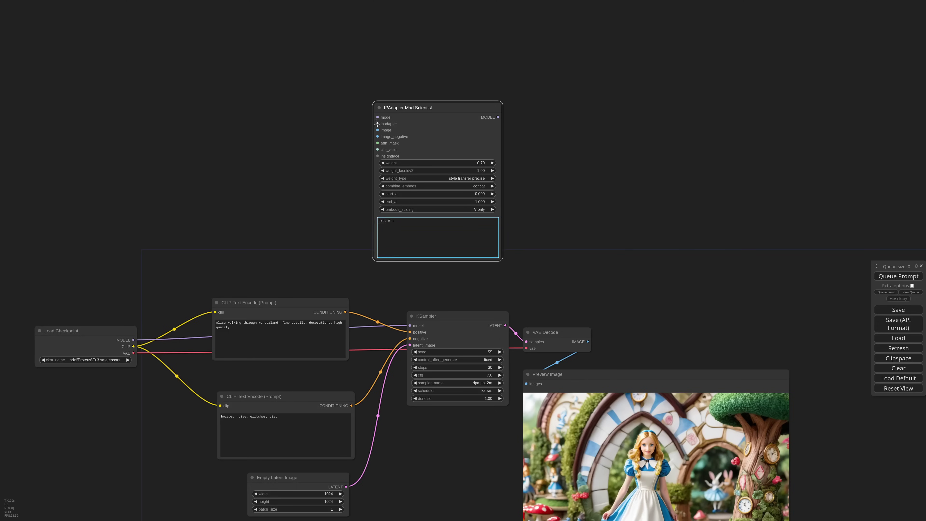
Step: Add an IPAdapter Unified Loader with the PLUS (high strength) preset and route the checkpoint model through it and the Mad Scientist node to the KSampler
drag(377, 124, 267, 106)
click(324, 138)
click(284, 128)
click(293, 150)
drag(378, 117, 333, 114)
drag(133, 339, 237, 115)
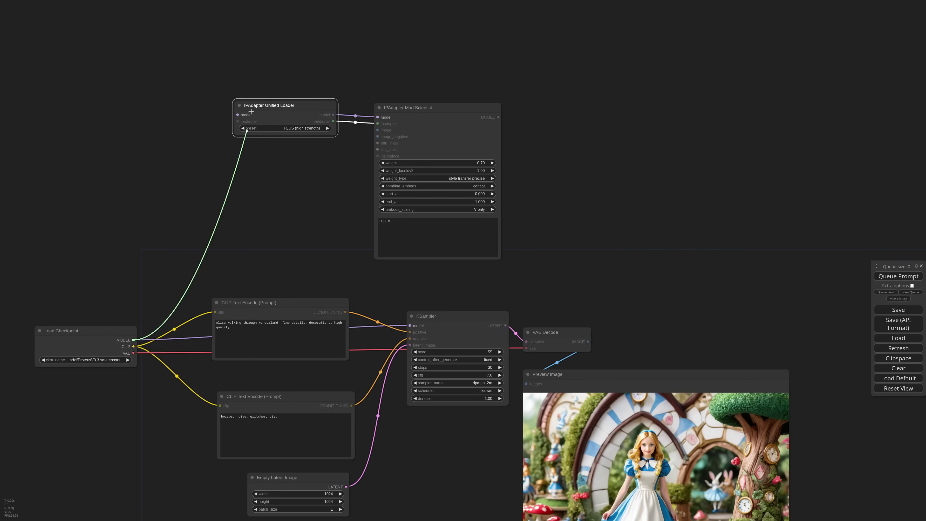
drag(497, 117, 410, 325)
Step: Add a Load Image node feeding the Mad Scientist's image input and select anime_illustration.png as the reference
drag(377, 130, 206, 149)
click(289, 204)
click(251, 177)
click(274, 239)
Step: Insert a Prep Image For ClipVision node between the reference image and the Mad Scientist's image input
double_click(306, 166)
text(clip)
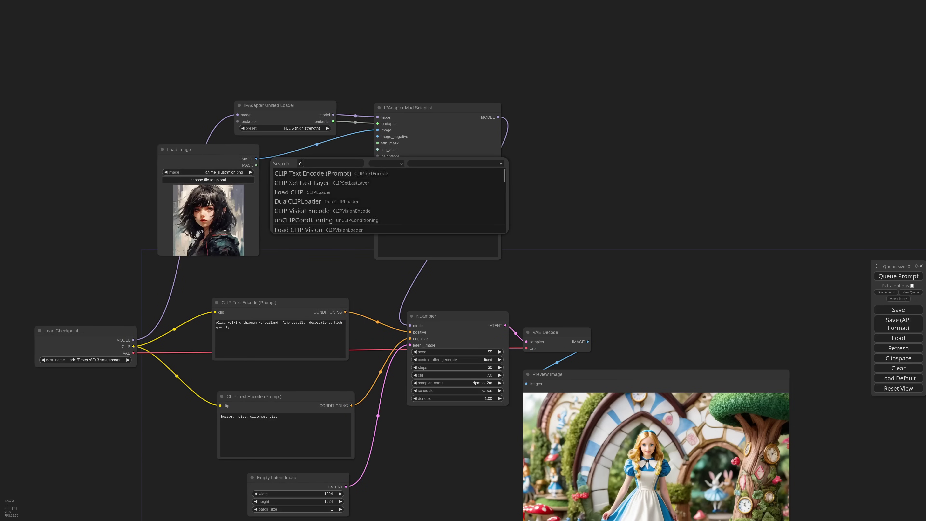
key(BackSpace)
key(BackSpace)
key(BackSpace)
key(BackSpace)
text(prep)
click(307, 173)
drag(407, 200, 375, 199)
drag(338, 161, 318, 153)
drag(377, 129, 308, 159)
drag(351, 163, 377, 130)
Step: Generate the Alice image with the anime style reference applied
scroll(339, 209, down, 3)
drag(339, 209, 307, 68)
scroll(529, 249, up, 5)
click(898, 276)
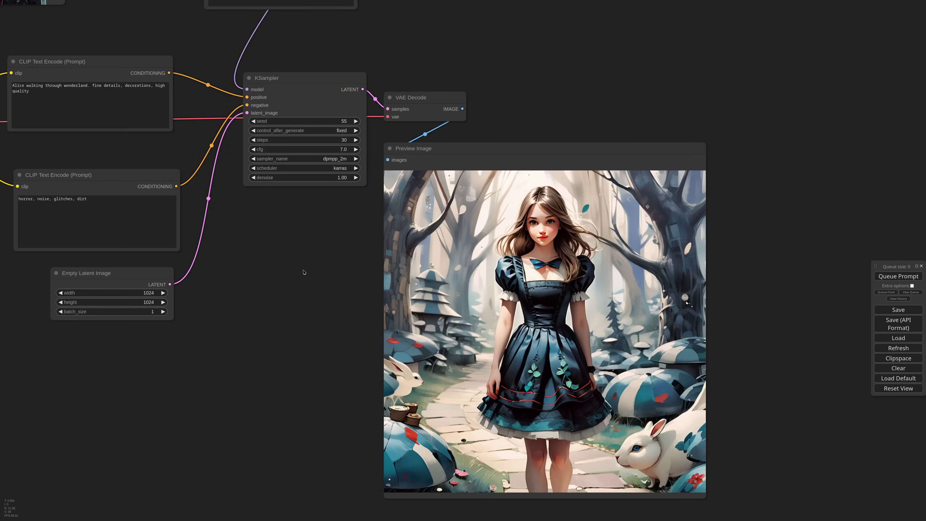
scroll(304, 273, down, 4)
drag(386, 104, 439, 229)
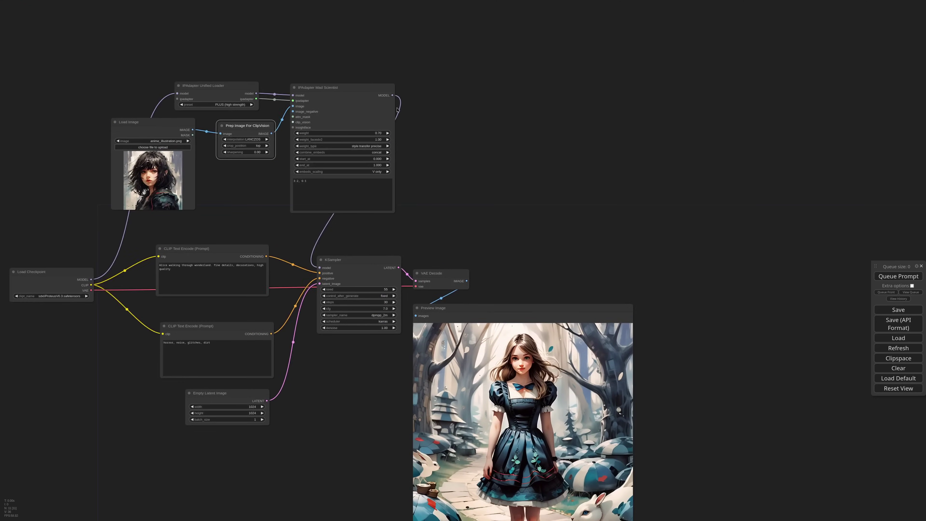
Step: Examine the weight type options of the IPAdapter Mad Scientist node
scroll(397, 109, up, 5)
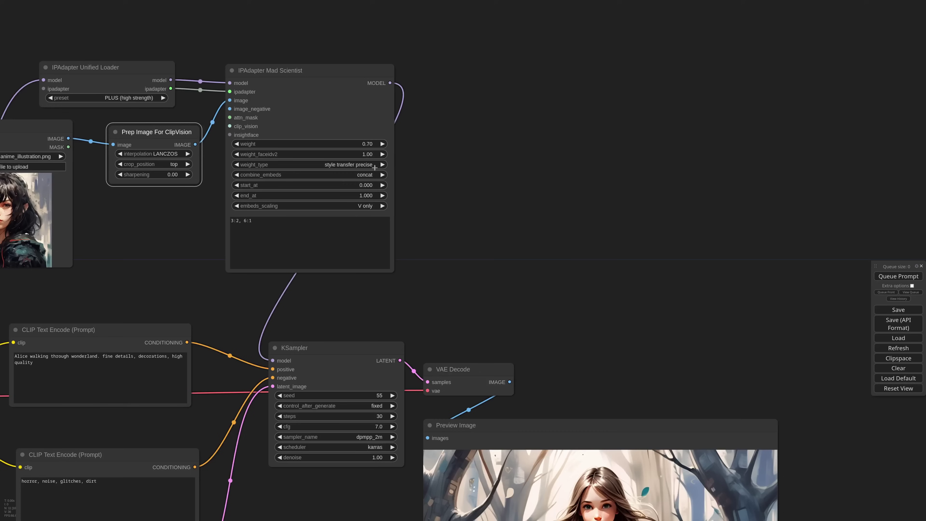
click(375, 167)
click(420, 283)
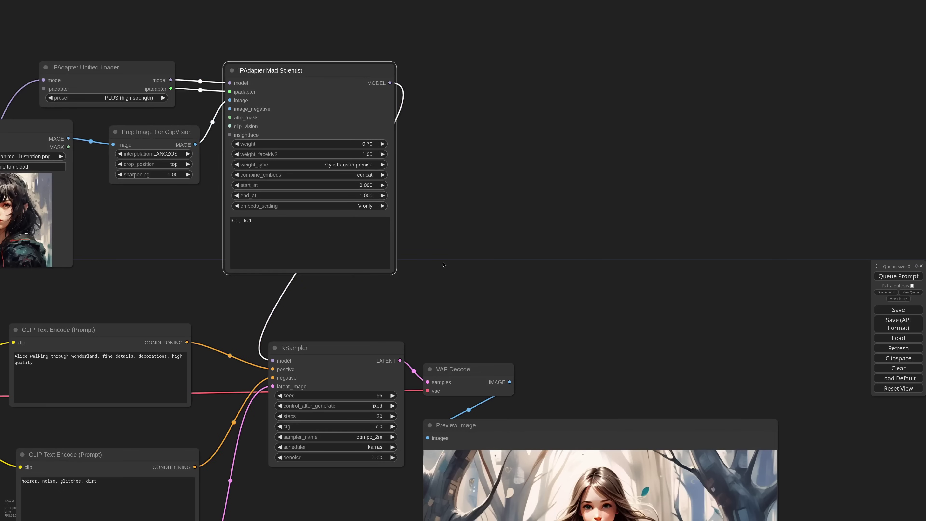
Step: Replace the IPAdapter Mad Scientist node with an IPAdapter Advanced node
scroll(457, 262, down, 1)
drag(457, 261, 430, 312)
key(Delete)
double_click(303, 182)
text(ipada)
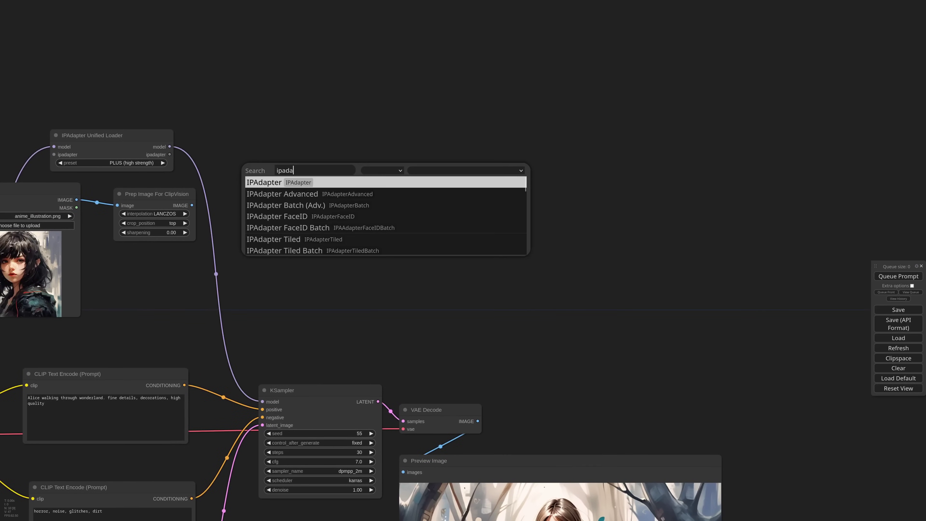
click(307, 194)
drag(354, 179, 298, 165)
Step: Wire the loader's model and ipadapter outputs and the prepped image into IPAdapter Advanced, and its model output into the KSampler
drag(262, 401, 246, 170)
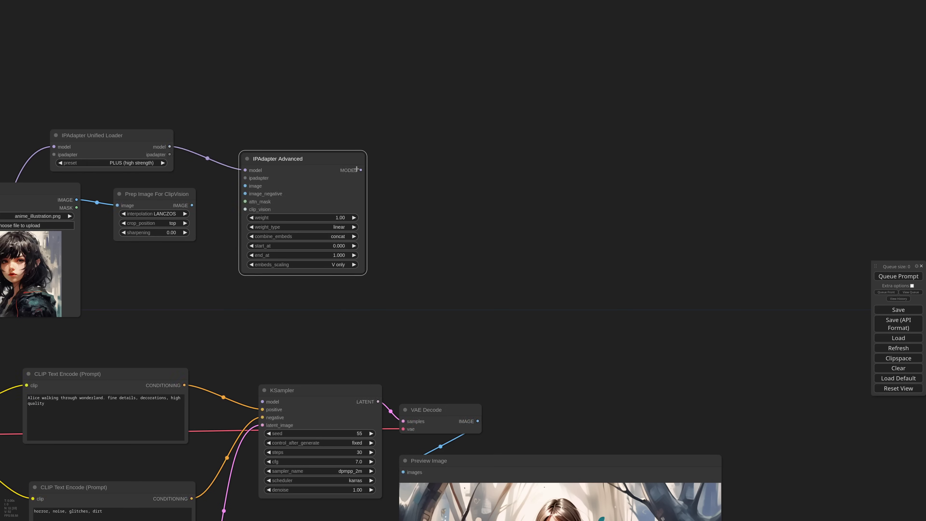
drag(360, 170, 263, 401)
drag(170, 155, 248, 178)
drag(192, 206, 247, 186)
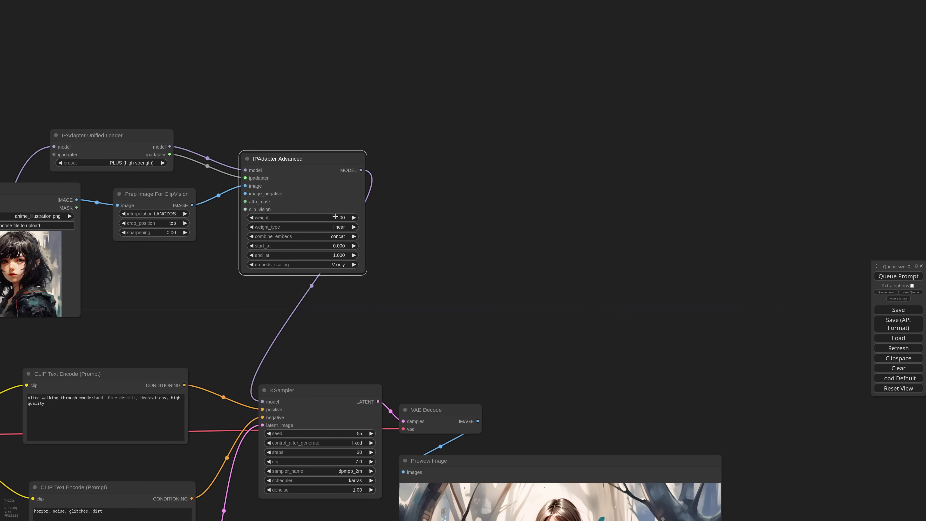
Step: Set the IPAdapter Advanced weight type to style transfer and its weight to 0.70
click(337, 226)
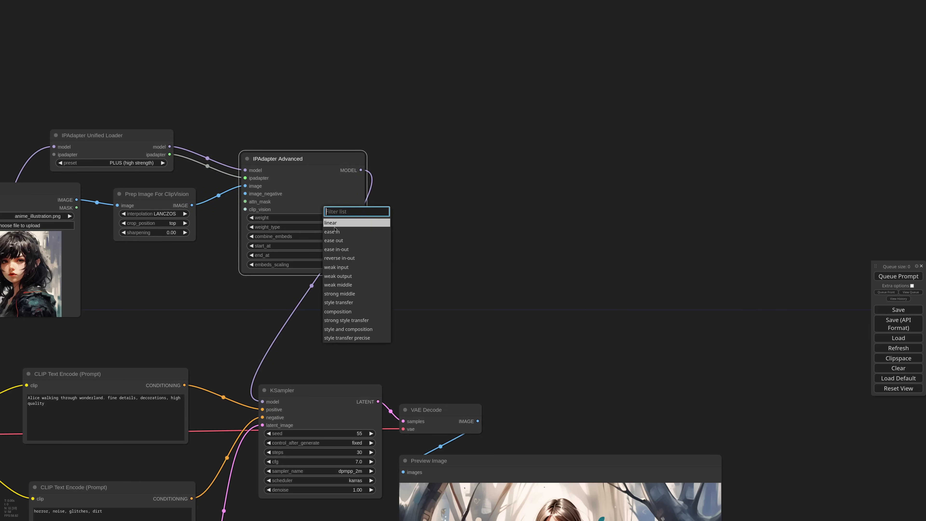
click(348, 301)
click(336, 216)
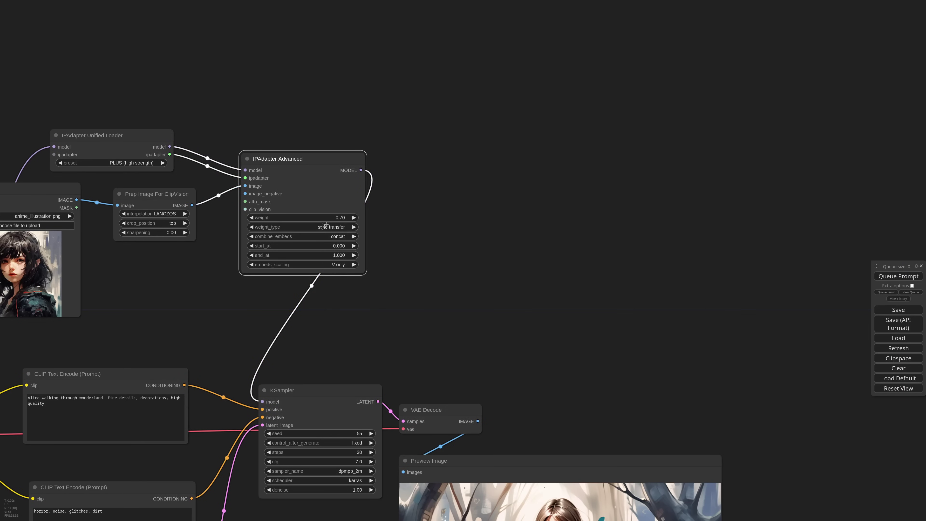
Step: Change the reference image to coloring_landscape (1).png and adjust the Load Image node to fit it
drag(216, 278, 351, 282)
click(146, 221)
click(163, 333)
drag(213, 319, 195, 358)
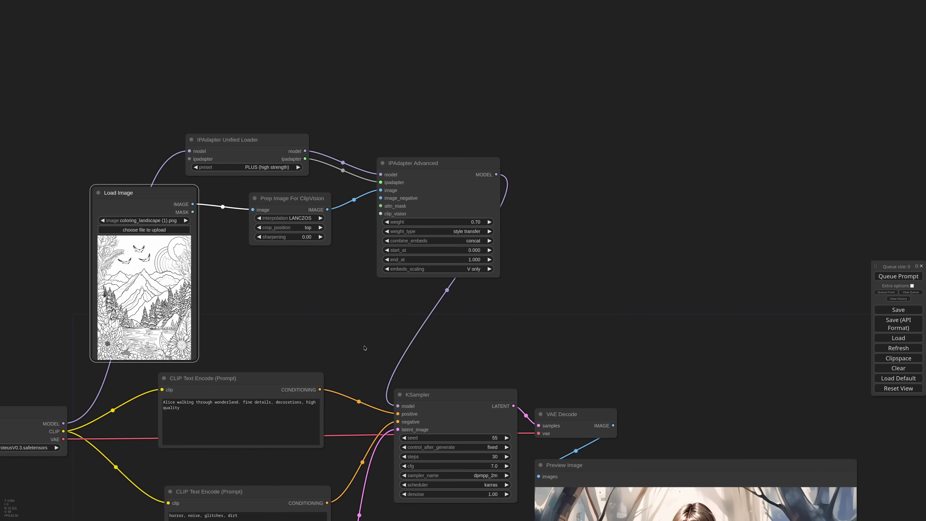
Step: Replace the positive prompt with "illustration closeup portrait of a woman, high quality, detailed"
drag(330, 350, 411, 283)
scroll(334, 324, up, 5)
drag(284, 368, 187, 342)
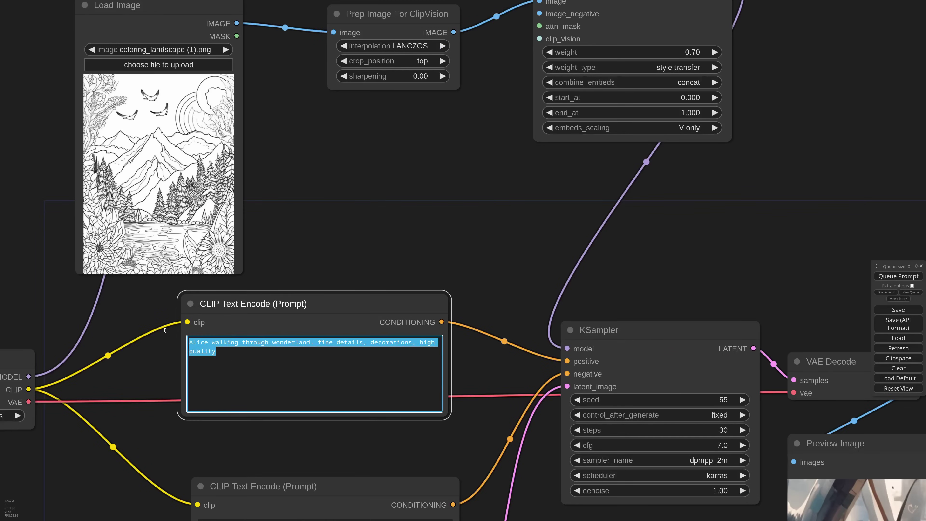
text(illustration closeup )
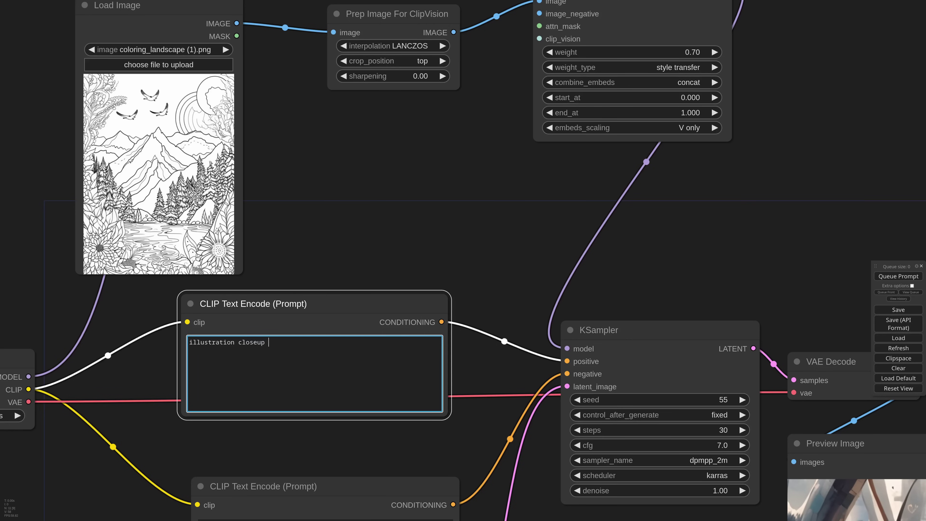
text(portrait of a woman, high quality,detailed)
key(ctrl+Left)
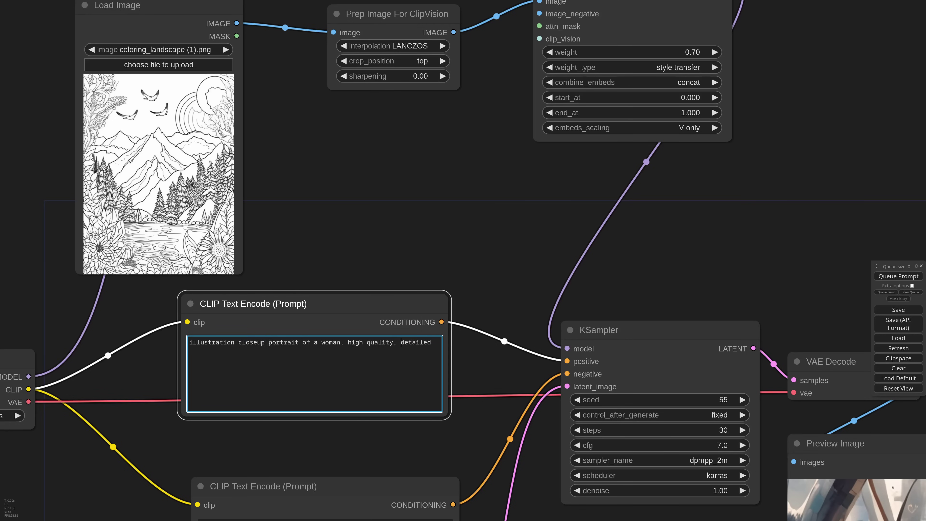
Step: Generate the woman's portrait in the coloring-page style and review the preview image
drag(670, 465, 476, 354)
scroll(476, 354, down, 7)
key(ctrl+Return)
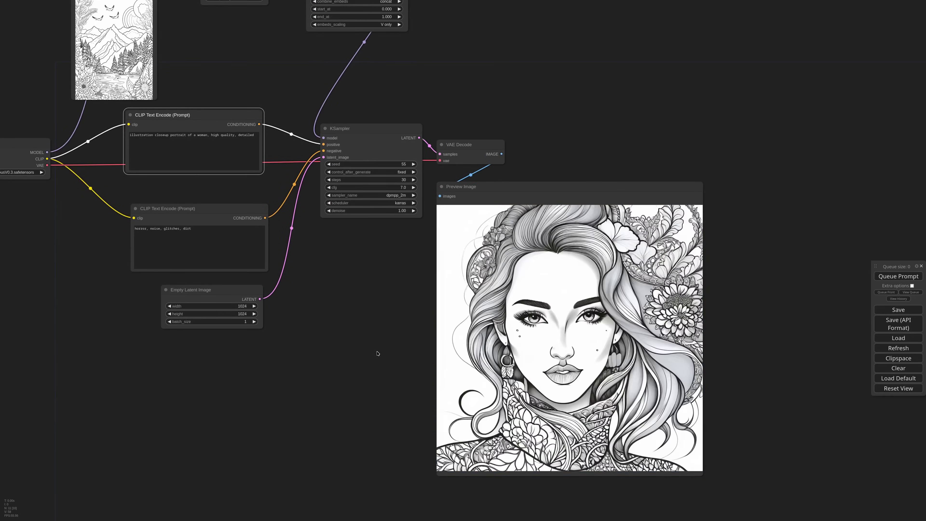
scroll(377, 352, down, 2)
scroll(378, 353, down, 2)
drag(379, 349, 454, 351)
scroll(465, 312, up, 2)
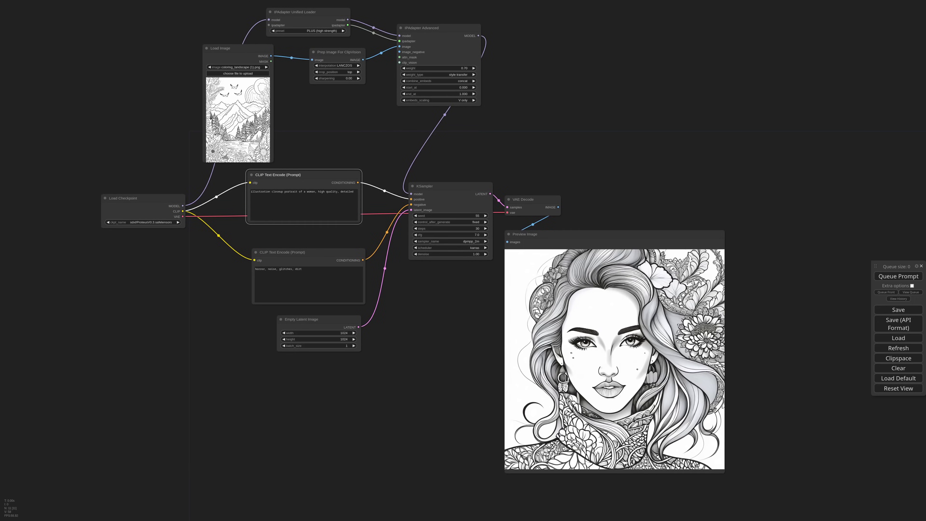
scroll(771, 349, up, 2)
drag(783, 350, 751, 326)
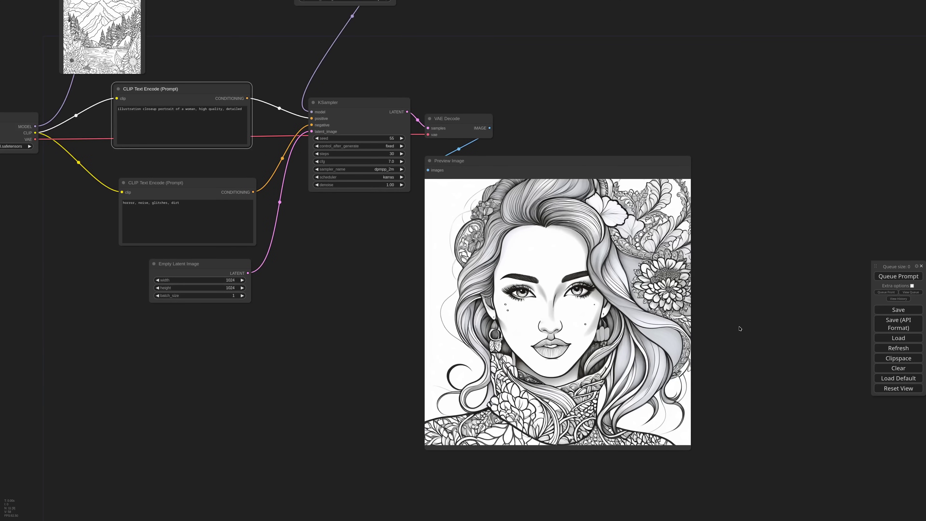
Step: Duplicate the IPAdapter Advanced, KSampler, VAE Decode and Preview Image nodes with their input connections and place the copies below the originals
scroll(450, 327, down, 6)
scroll(470, 346, up, 1)
drag(623, 469, 383, 59)
scroll(382, 267, down, 2)
drag(353, 344, 359, 238)
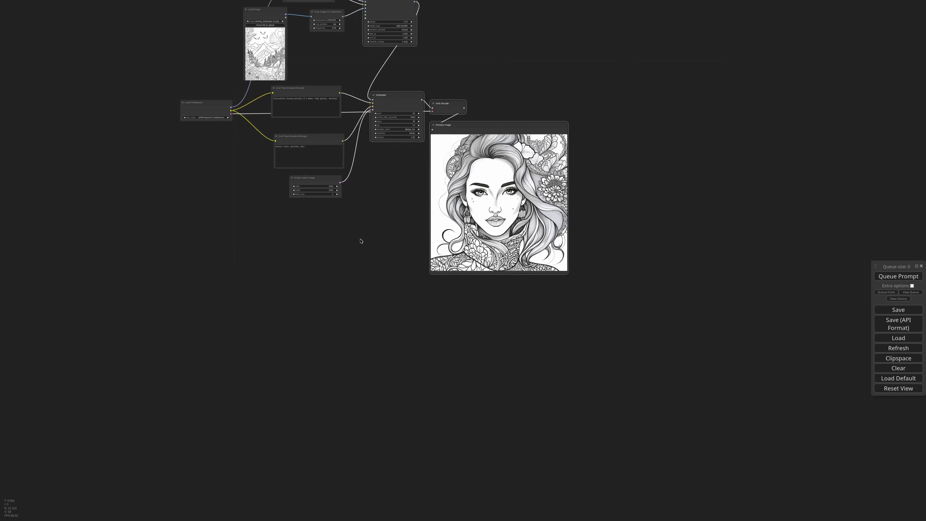
key(ctrl+c)
key(ctrl+shift+v)
drag(382, 286, 339, 355)
click(398, 223)
Step: Set the duplicated IPAdapter Advanced node's weight type to style transfer precise
scroll(323, 393, up, 5)
scroll(326, 391, up, 4)
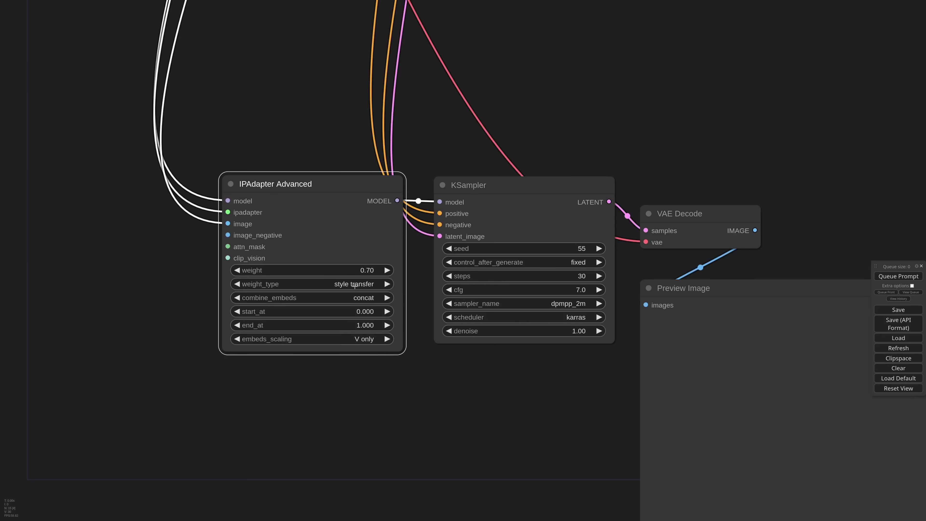
click(353, 284)
click(384, 426)
Step: Arrange the duplicated preview beside the original with its branch underneath, and generate the style transfer precise image for comparison
scroll(385, 425, down, 12)
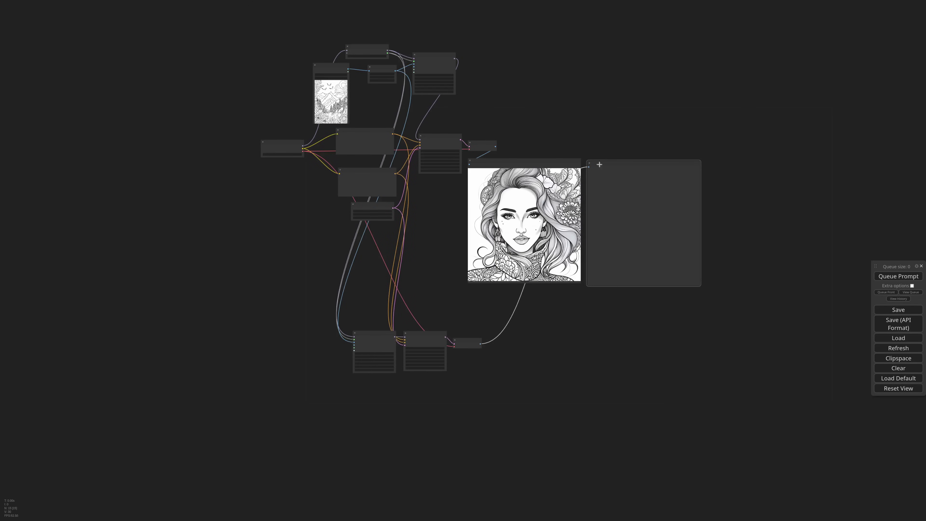
drag(435, 370, 554, 335)
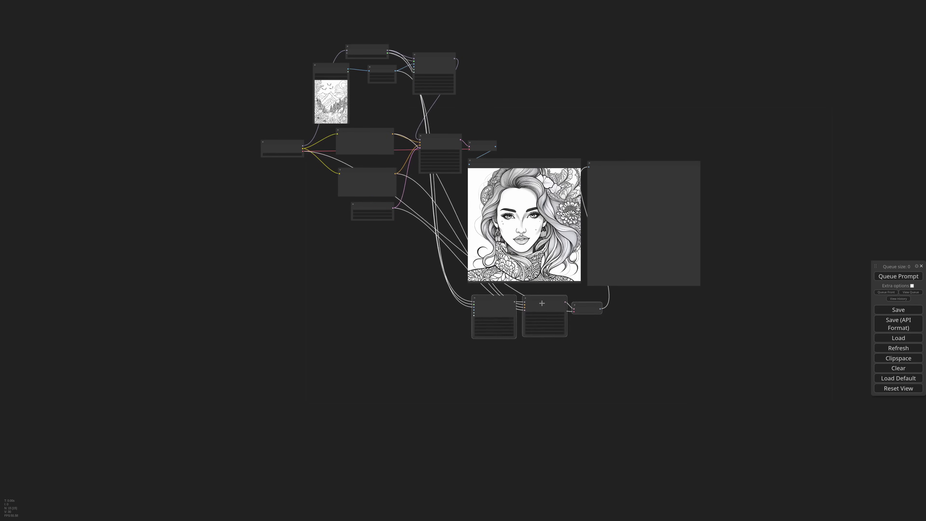
click(890, 276)
scroll(726, 219, up, 8)
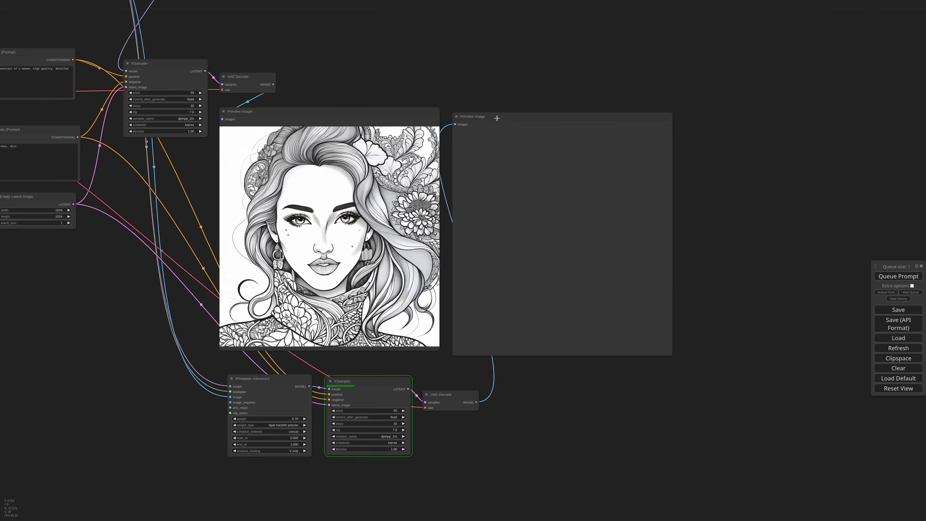
scroll(590, 372, up, 1)
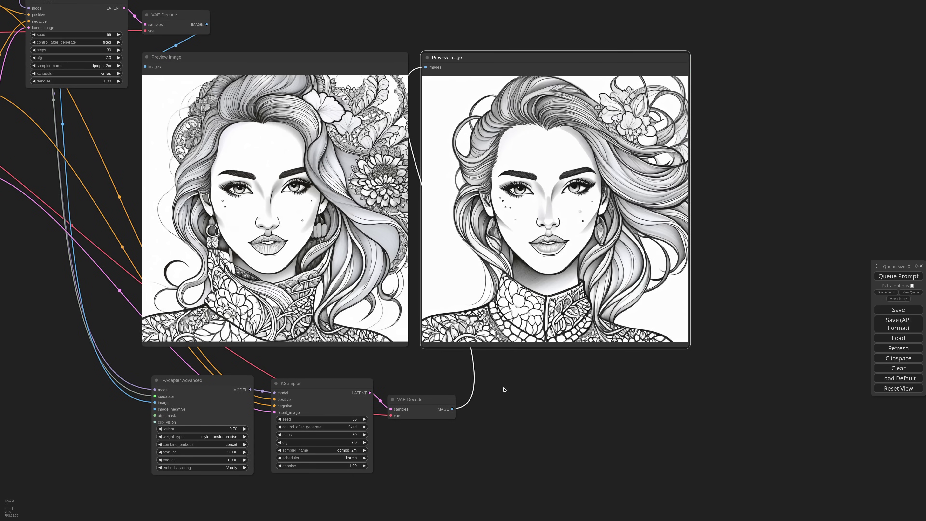
drag(503, 387, 539, 412)
scroll(539, 413, down, 1)
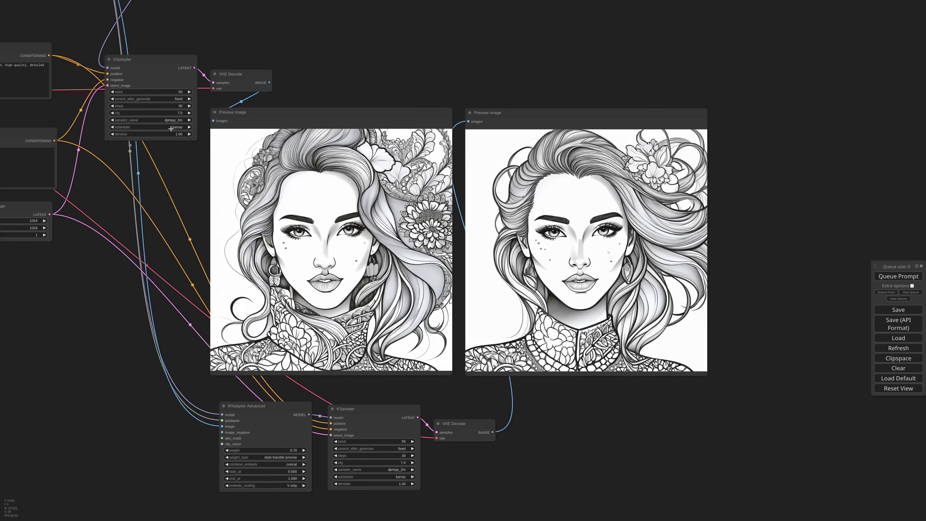
Step: Set the seed to 59 in both KSampler nodes and regenerate the two images
click(189, 92)
click(189, 92)
click(190, 92)
click(190, 92)
triple_click(412, 441)
click(412, 440)
key(ctrl+Return)
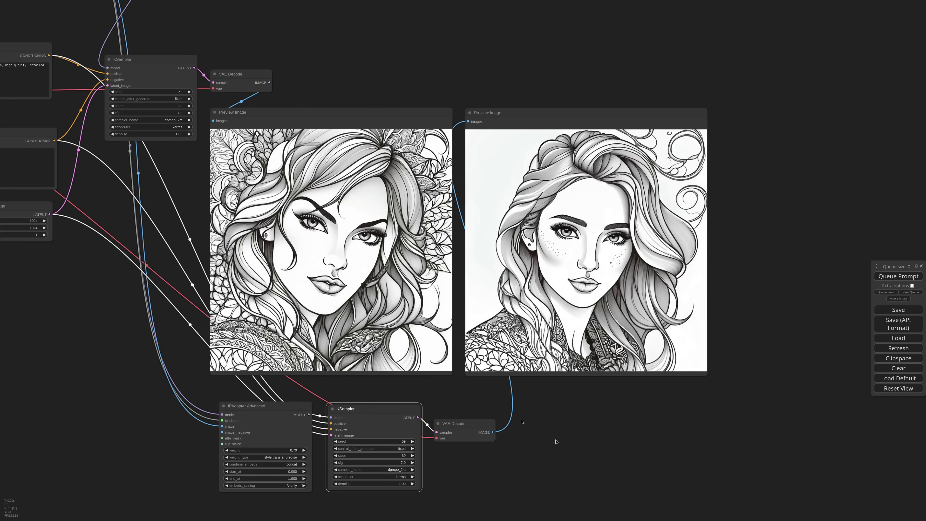
Step: Adjust the positions of the two Preview Image nodes so they sit neatly side by side
drag(296, 128, 292, 128)
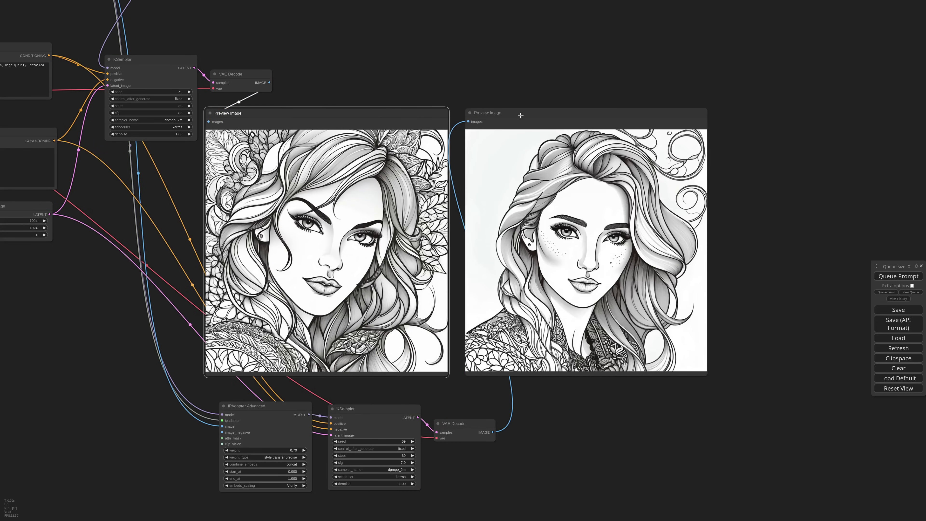
drag(520, 114, 519, 116)
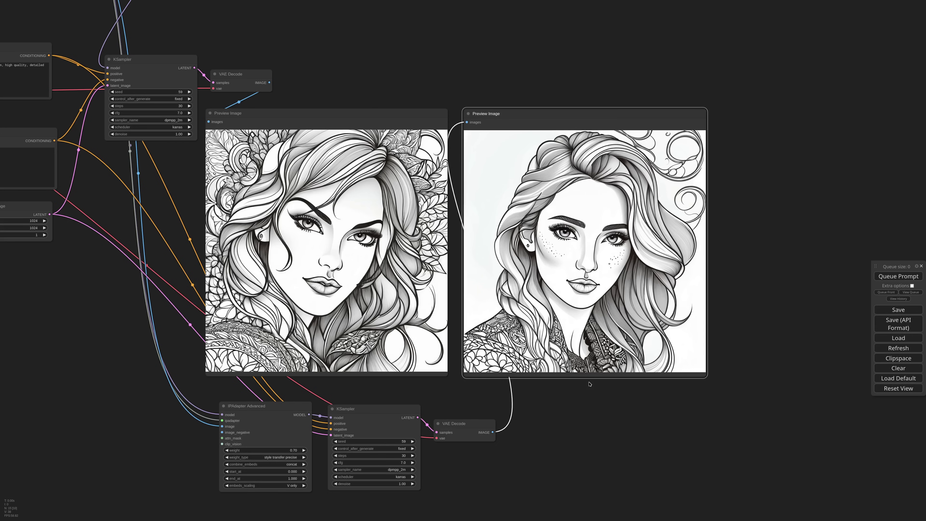
Step: Duplicate the second branch's IPAdapter Advanced, KSampler and VAE Decode nodes with their connections and place the copies beneath it
scroll(533, 428, down, 2)
drag(558, 462, 574, 335)
drag(518, 399, 289, 274)
key(ctrl+c)
key(ctrl+shift+v)
drag(380, 398, 340, 374)
drag(477, 473, 541, 450)
drag(446, 467, 506, 410)
Step: Replace the newly copied IPAdapter Advanced node with an IPAdapter Mad Scientist node beside the third KSampler
scroll(468, 401, up, 7)
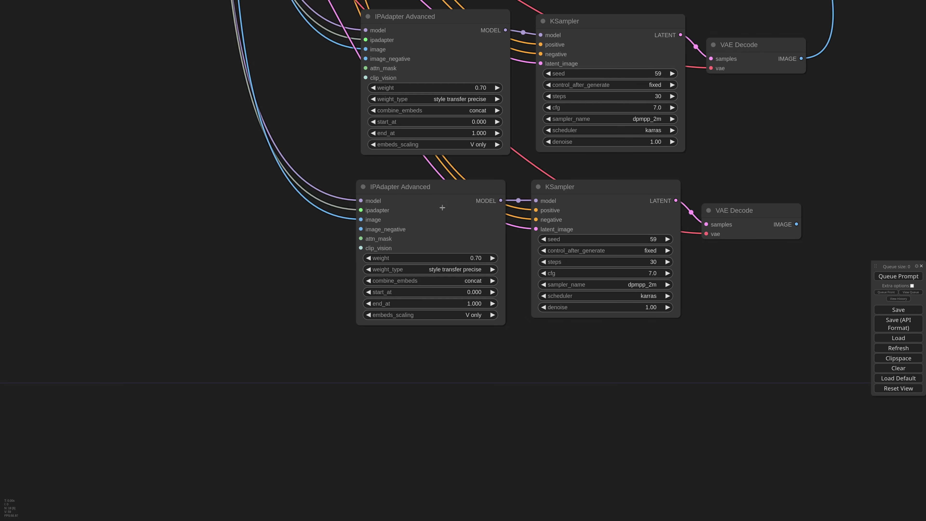
click(435, 193)
key(Delete)
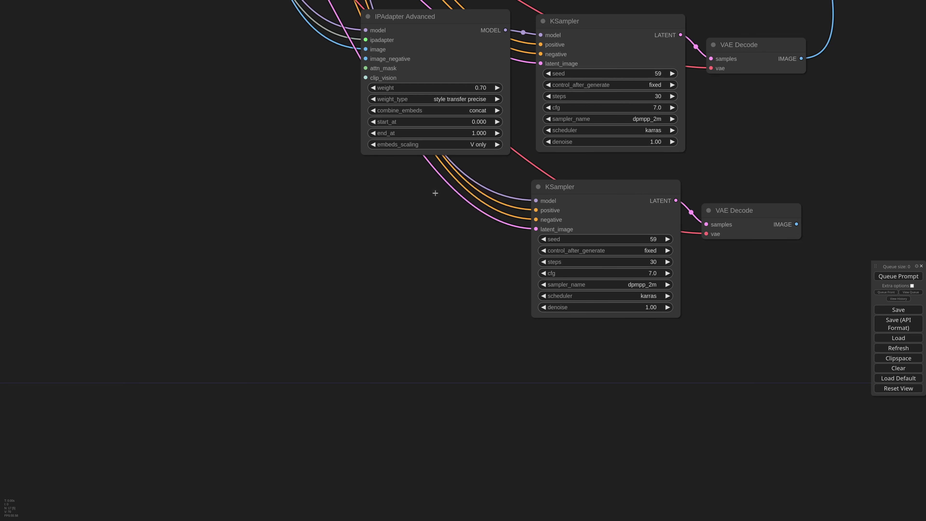
double_click(398, 229)
text(mad sc)
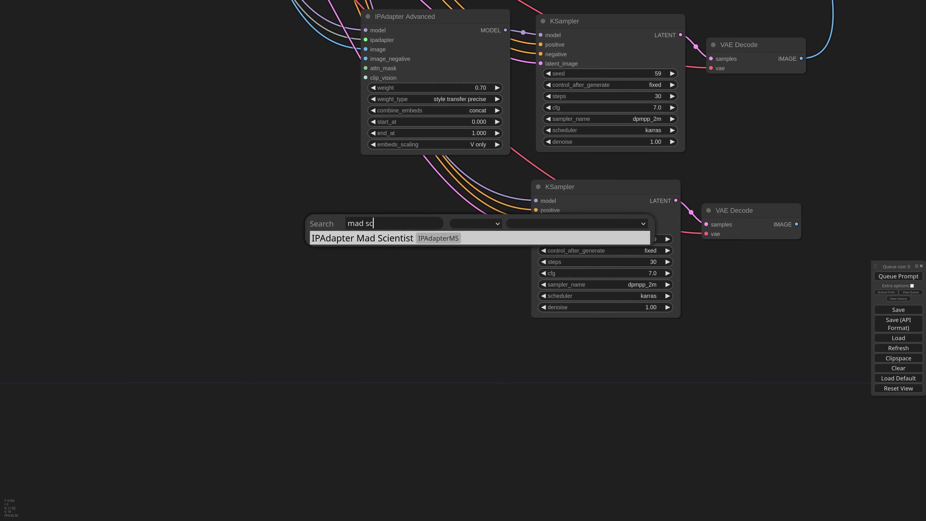
key(Return)
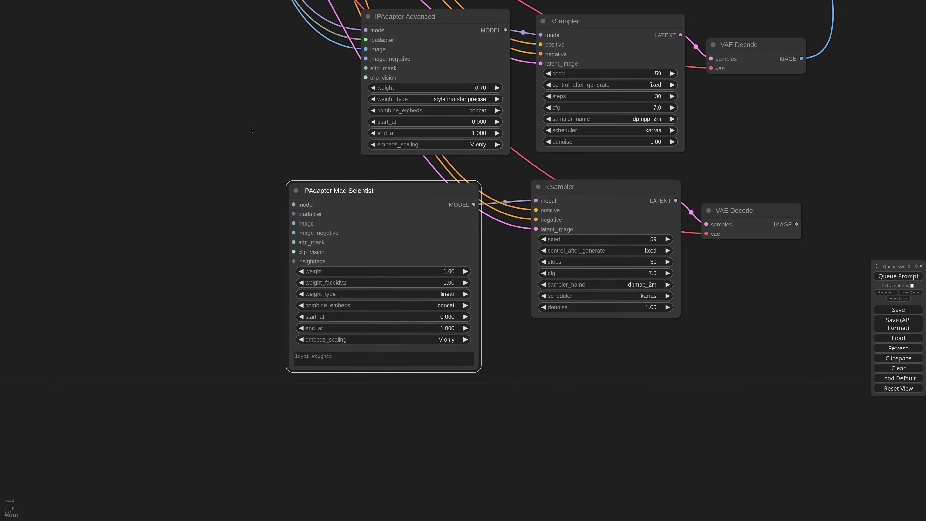
Step: Feed the IPAdapter Mad Scientist node with the Unified Loader's model and ipadapter and the prepared image, and set its weight to 0.70
scroll(424, 312, down, 5)
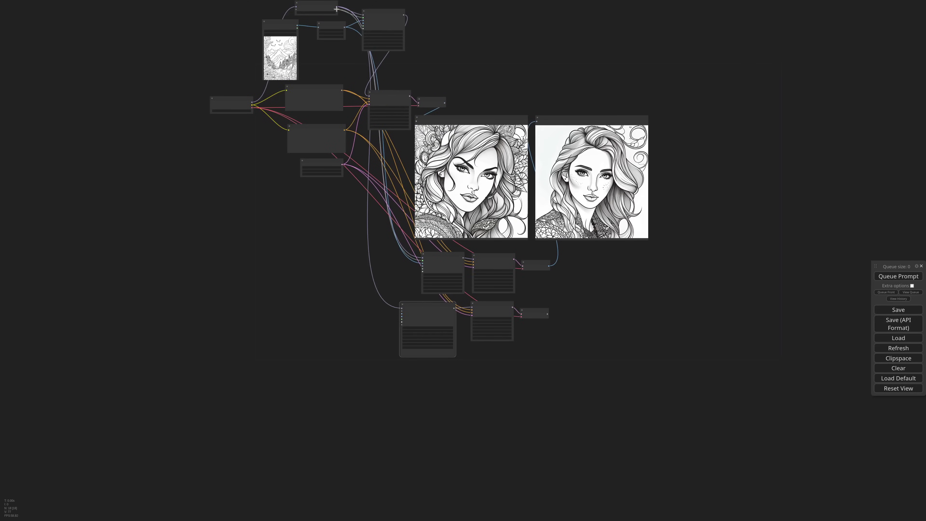
scroll(448, 356, up, 3)
scroll(448, 356, up, 4)
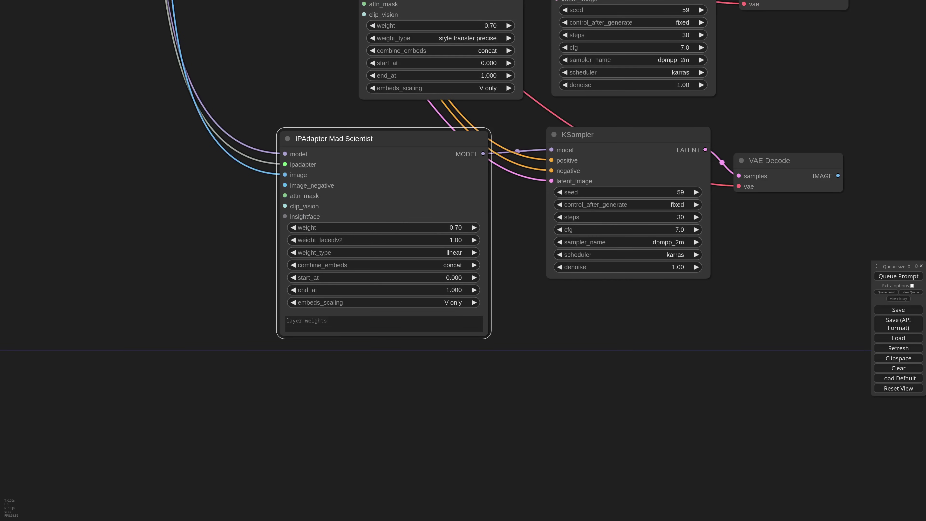
Step: Set the Mad Scientist node's weight type to style transfer precise and its layer weights to 3:2.5, 6:1
click(459, 253)
click(476, 386)
click(401, 324)
text(3:)
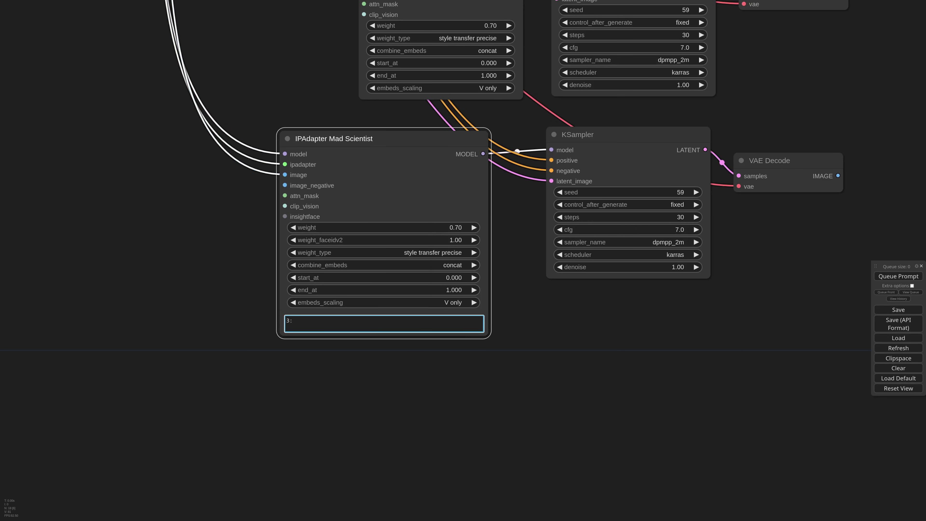
text(2.5, 6:1)
Step: Add a third Preview Image beside the other two, connect the third VAE Decode to it and generate the image
scroll(514, 297, down, 10)
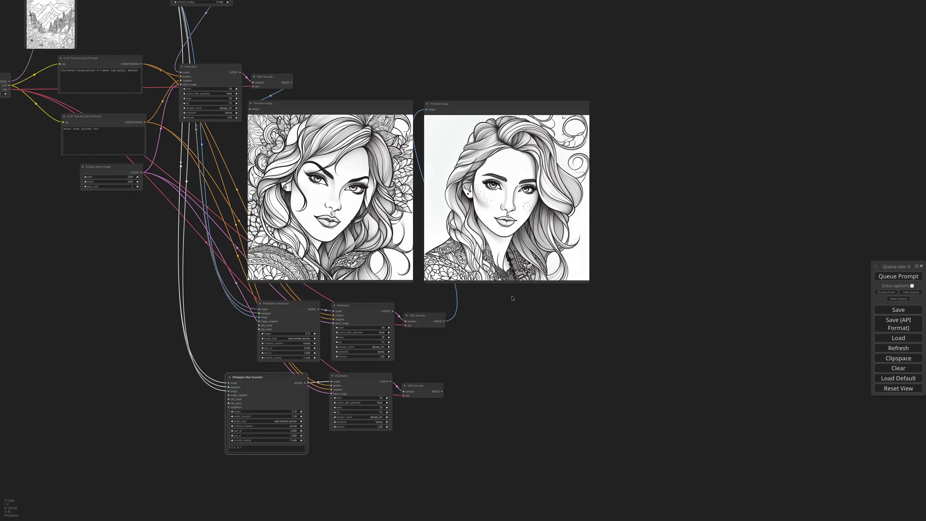
drag(453, 107, 625, 108)
mouse_move(441, 391)
mouse_down()
mouse_move(465, 389)
mouse_move(601, 112)
mouse_up()
click(898, 276)
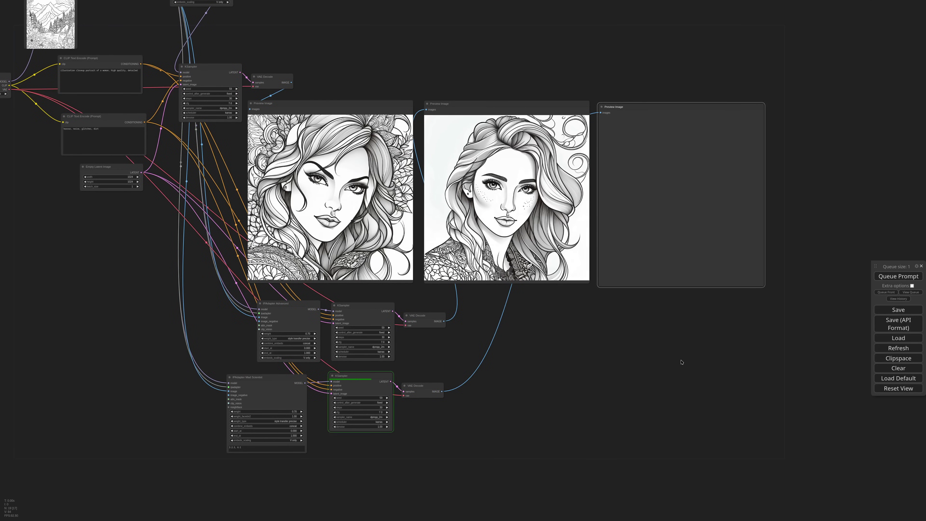
scroll(634, 360, up, 4)
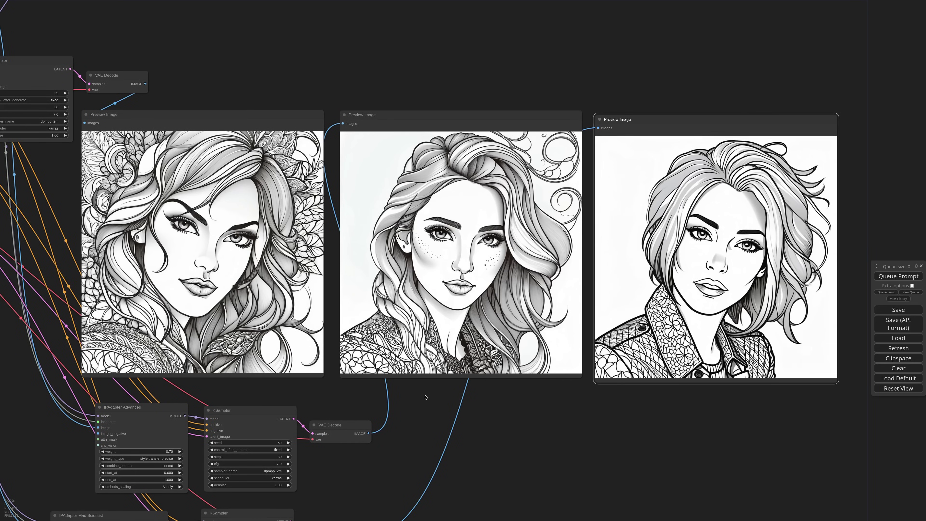
Step: Connect the prepared image to the first IPAdapter Advanced node's image_negative input as well and generate again
scroll(425, 397, down, 5)
scroll(341, 422, up, 6)
scroll(282, 379, up, 3)
drag(285, 375, 388, 289)
drag(484, 159, 475, 162)
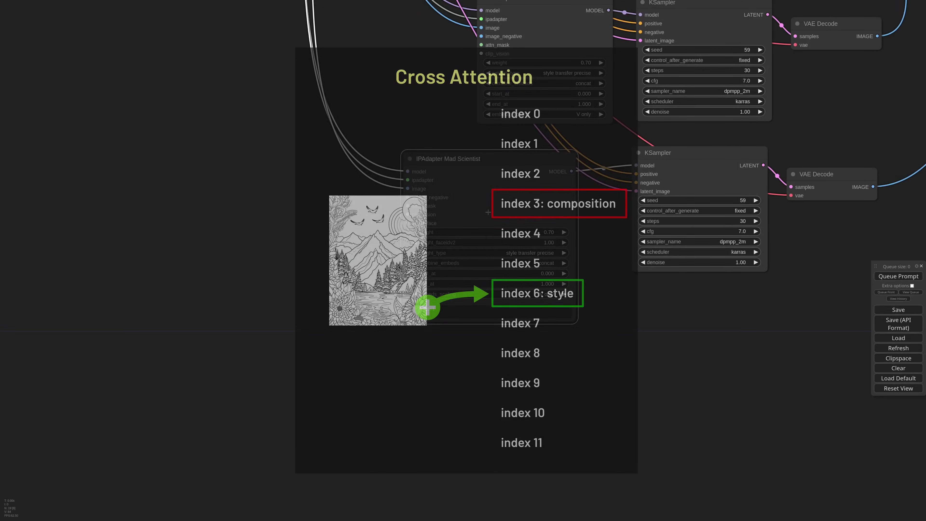
scroll(481, 208, down, 10)
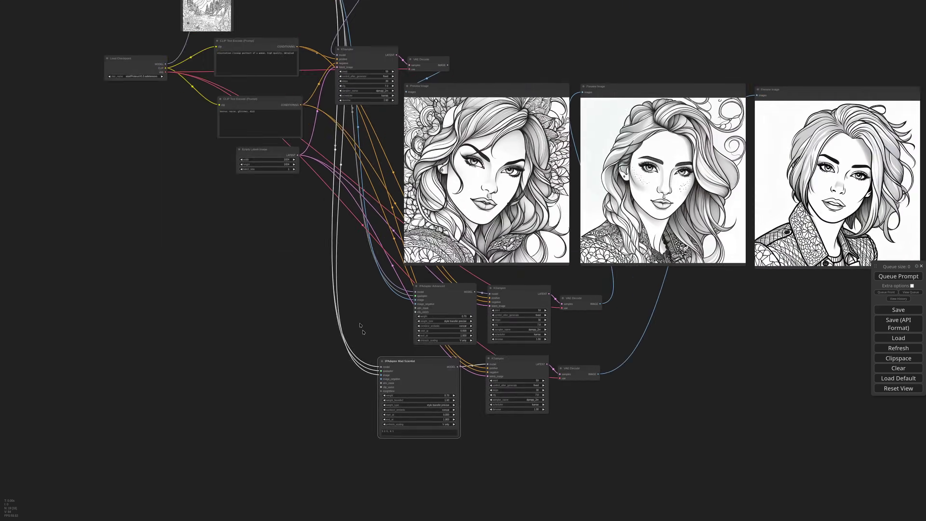
scroll(329, 162, up, 5)
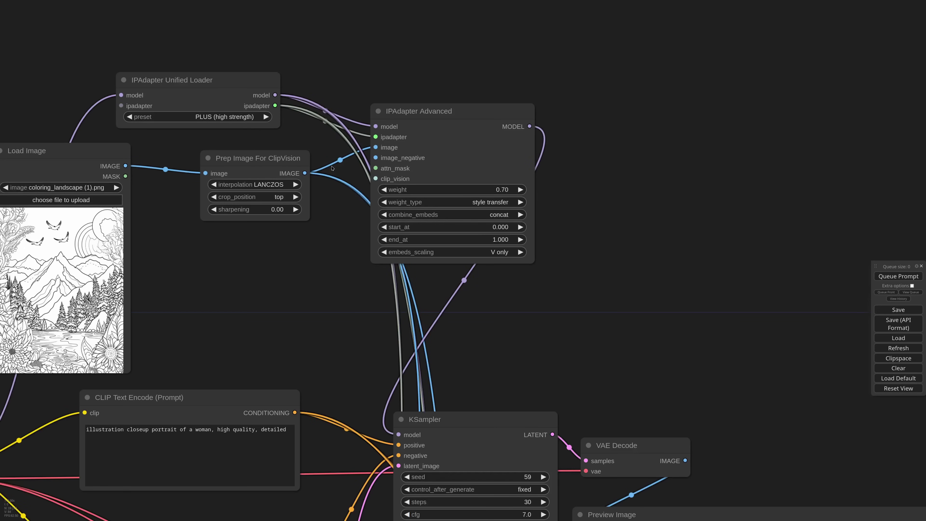
drag(322, 164, 376, 158)
scroll(338, 230, down, 8)
drag(594, 297, 520, 135)
click(898, 276)
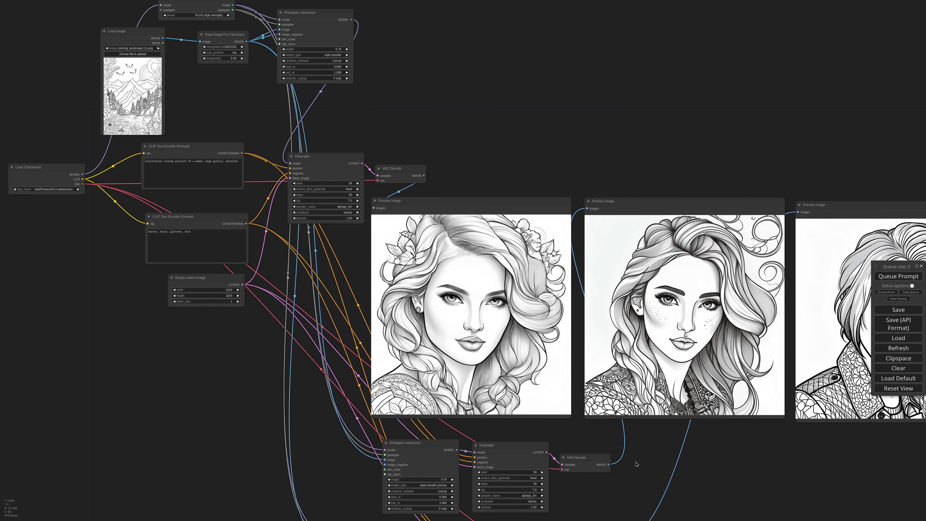
Step: Examine the layer index and weight pairs and the weight type in the IPAdapter Mad Scientist node
drag(582, 484, 604, 225)
scroll(431, 368, up, 13)
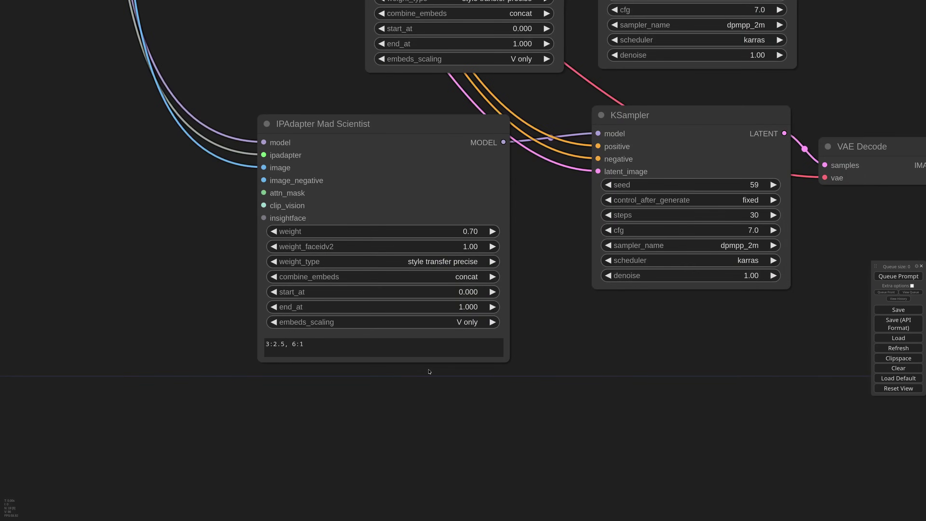
drag(369, 54, 366, 70)
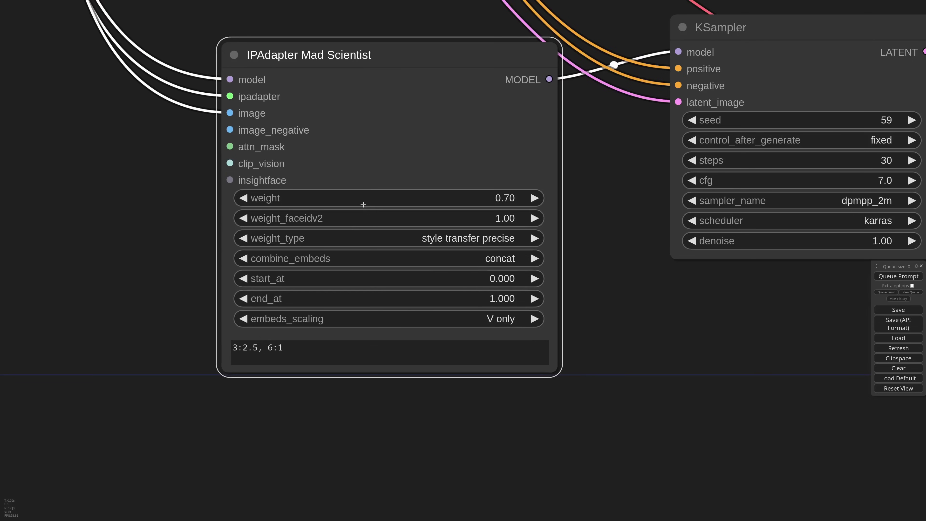
click(245, 347)
double_click(235, 348)
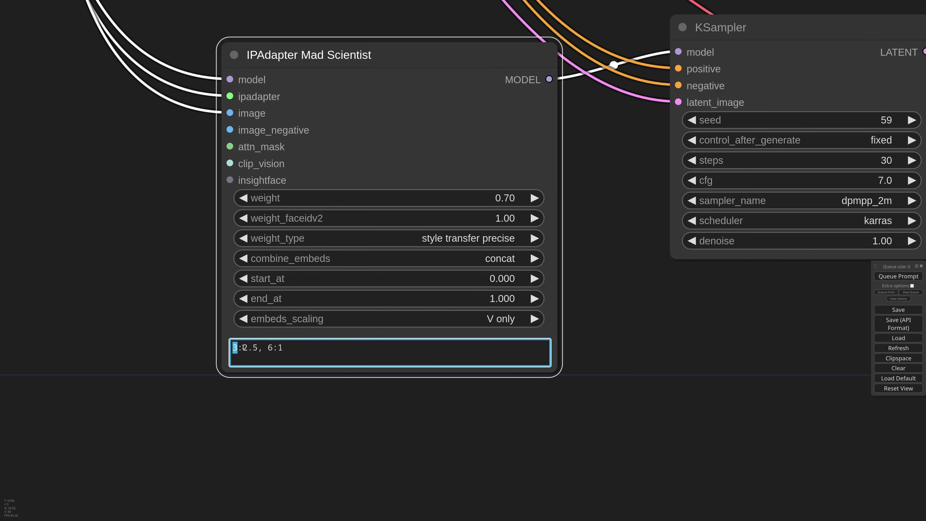
drag(243, 349, 256, 349)
double_click(269, 348)
double_click(281, 348)
scroll(594, 312, down, 3)
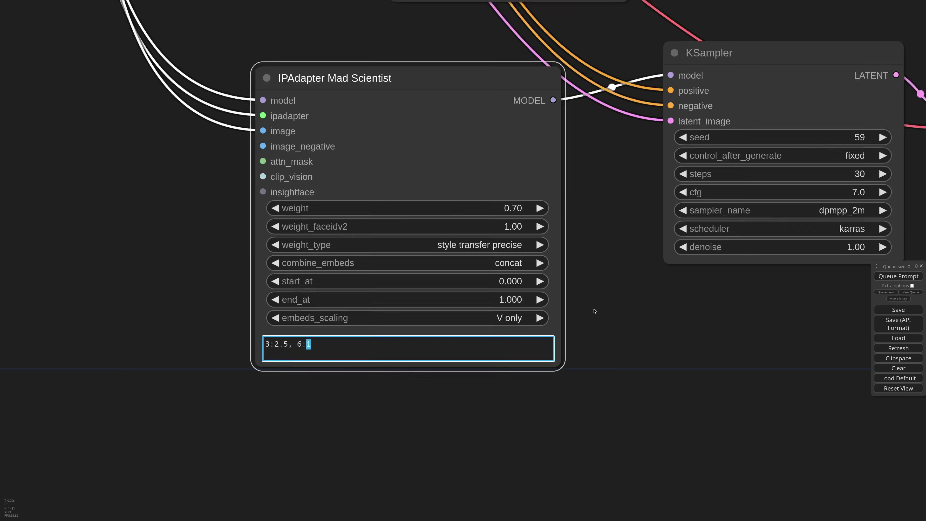
drag(594, 312, 558, 365)
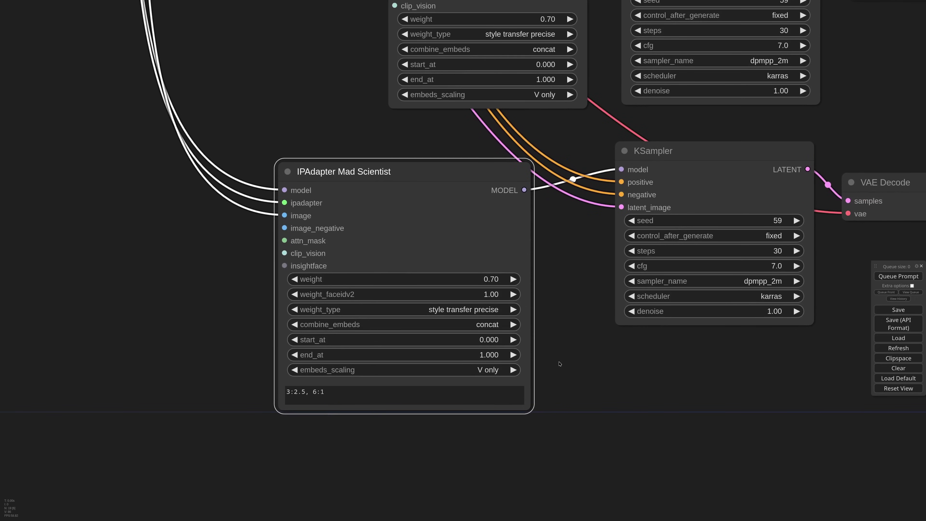
click(477, 315)
click(585, 414)
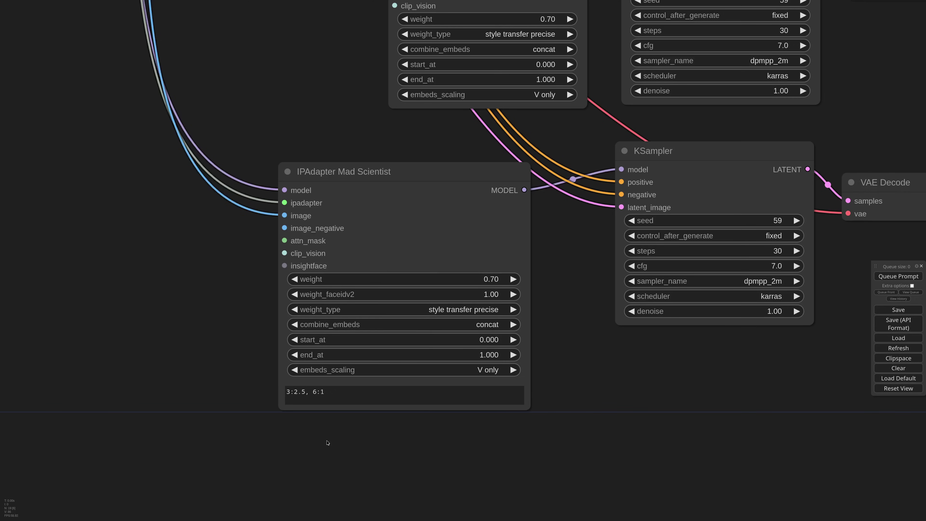
Step: Change the Mad Scientist layer weights to 3:1.5, 6:1 and regenerate the third image
scroll(310, 435, up, 3)
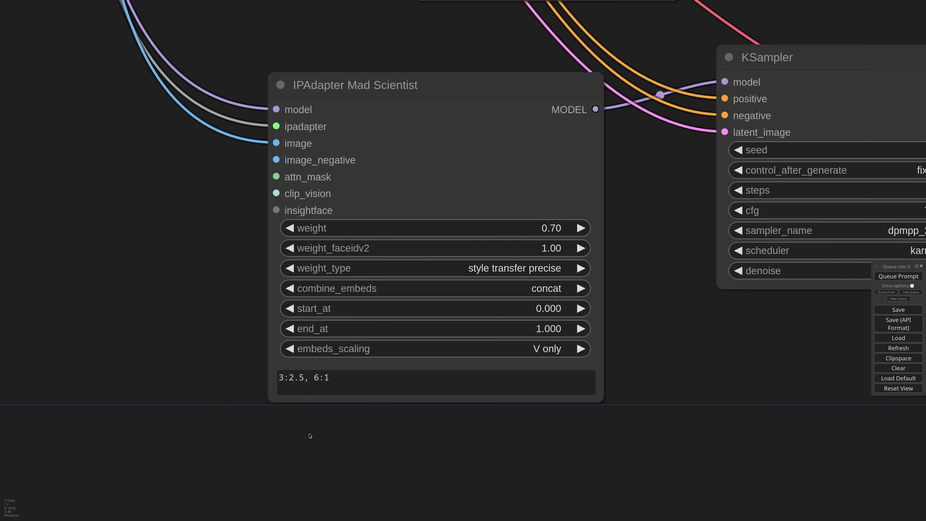
click(289, 377)
drag(289, 377, 294, 378)
text(1)
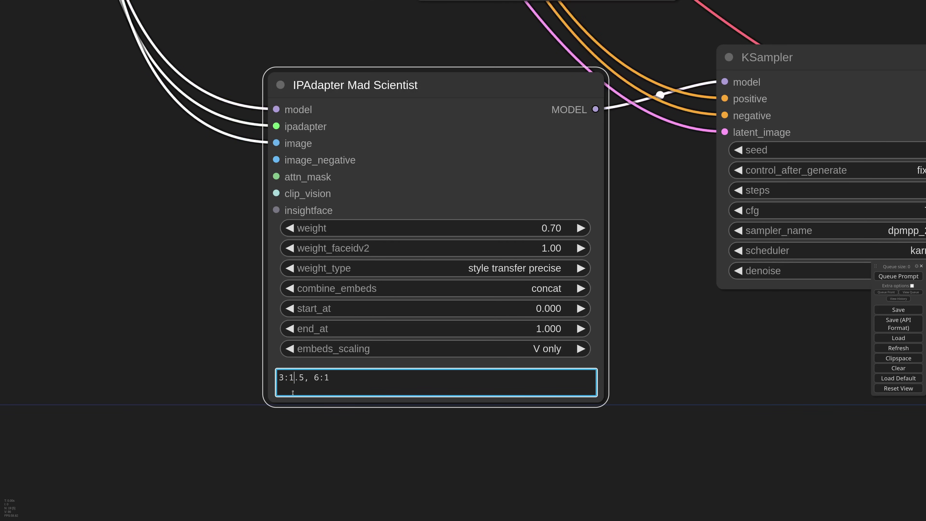
click(335, 425)
click(336, 425)
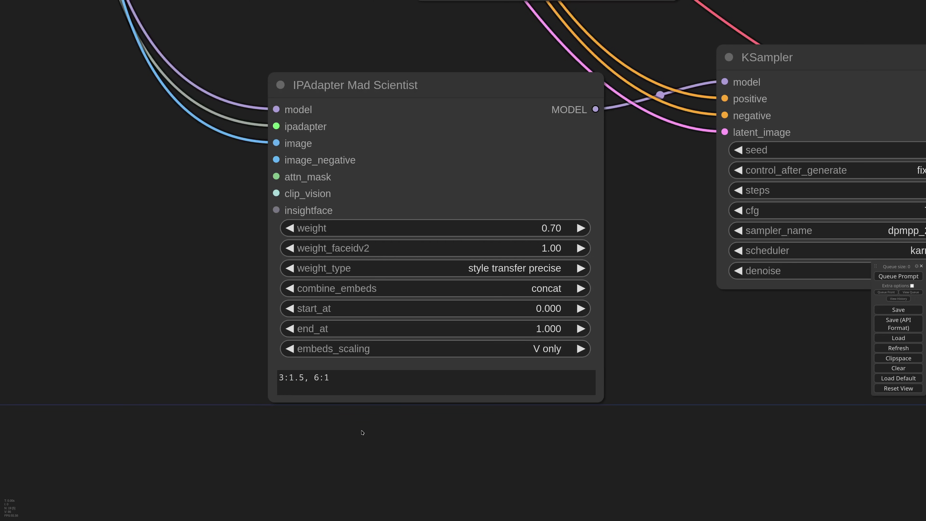
scroll(362, 432, down, 5)
scroll(593, 388, up, 3)
key(ctrl+Return)
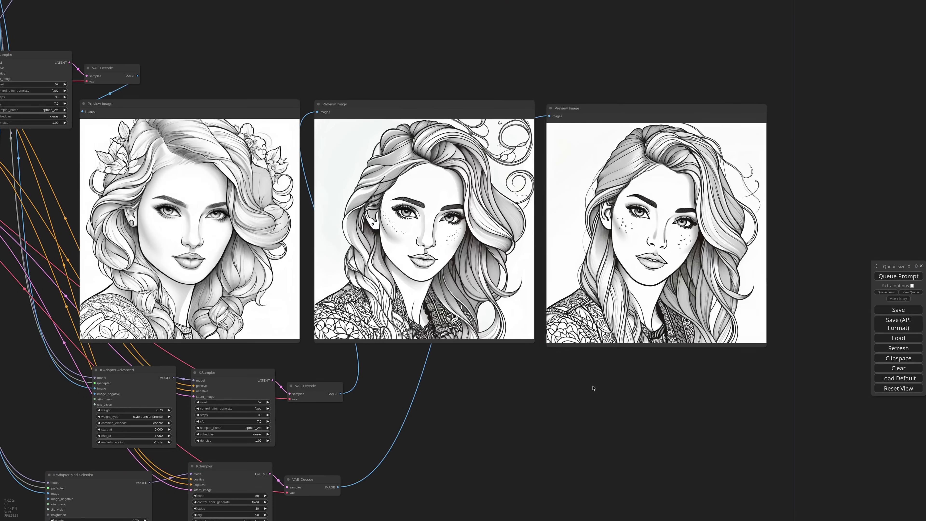
Step: Lower the Mad Scientist weight for layer 3 to 1 and regenerate the third image
drag(475, 461, 617, 333)
scroll(200, 453, up, 13)
double_click(188, 416)
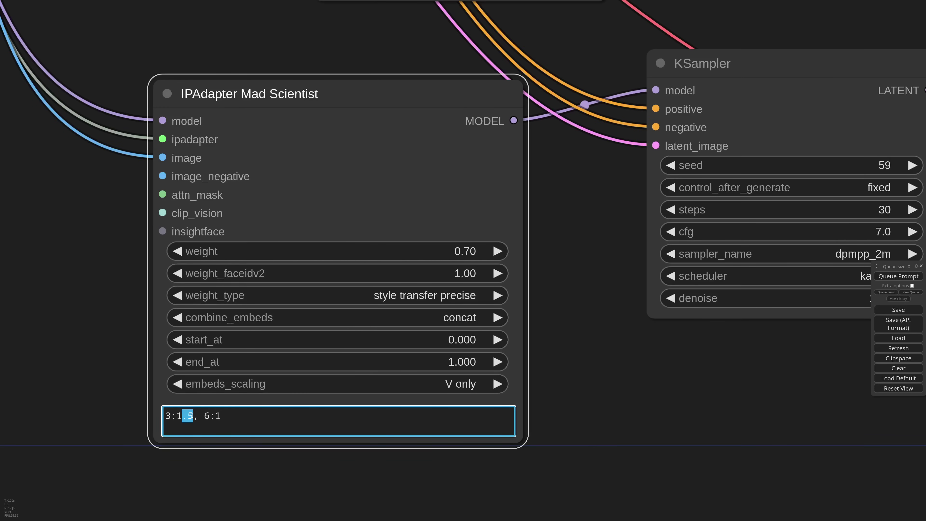
key(BackSpace)
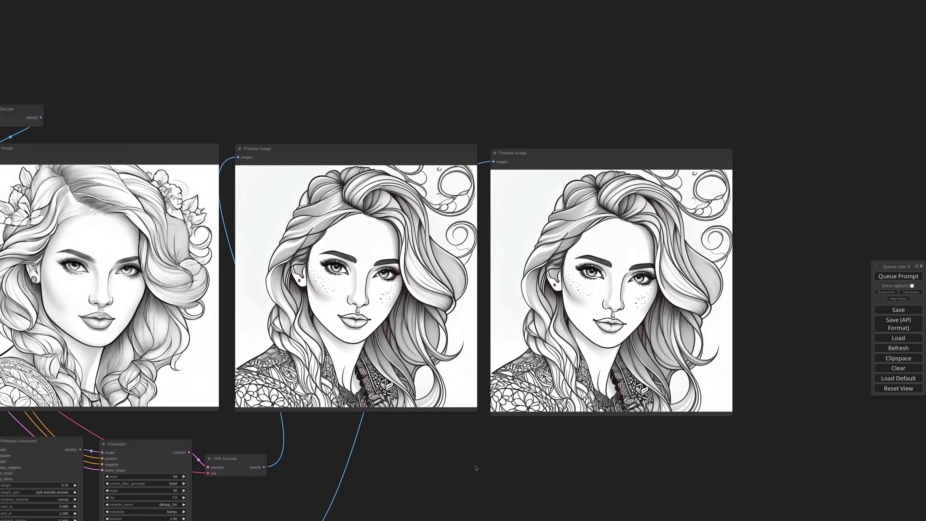
drag(475, 468, 504, 452)
Step: Raise the Mad Scientist weight for layer 3 to 3 and regenerate the third image
drag(417, 496, 676, 286)
scroll(252, 419, up, 9)
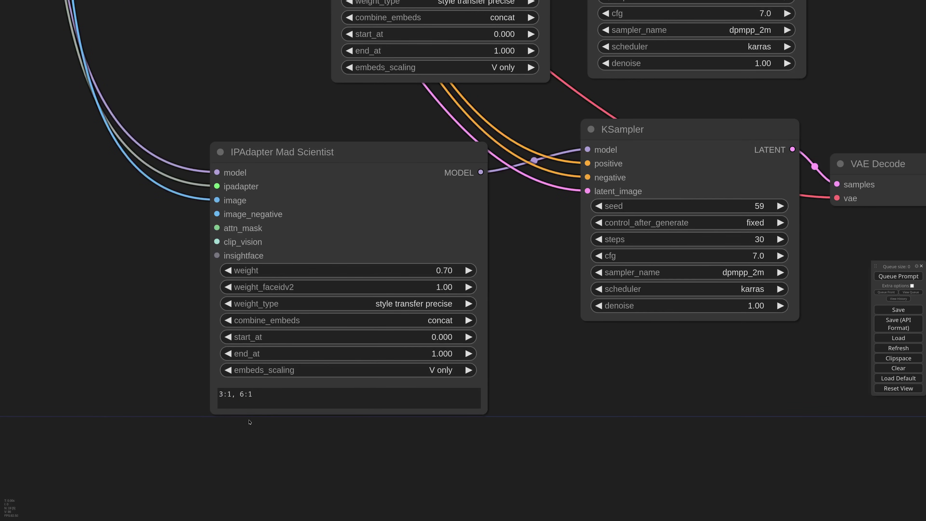
click(233, 395)
key(ctrl+Return)
scroll(735, 351, down, 10)
scroll(627, 404, up, 8)
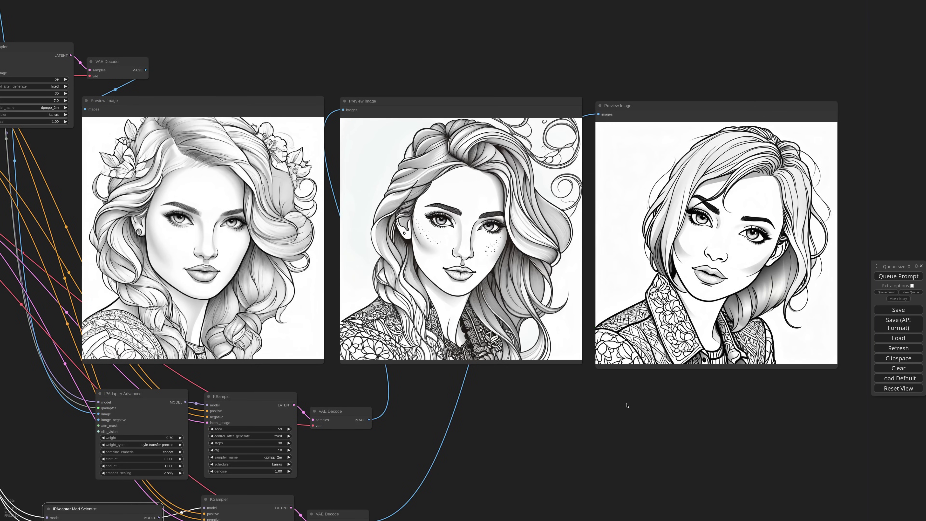
Step: Load laurence_fishburne.jpg as the reference image and disconnect the image_negative input of the first IPAdapter Advanced node
scroll(627, 404, down, 10)
scroll(300, 214, up, 15)
click(321, 227)
click(344, 497)
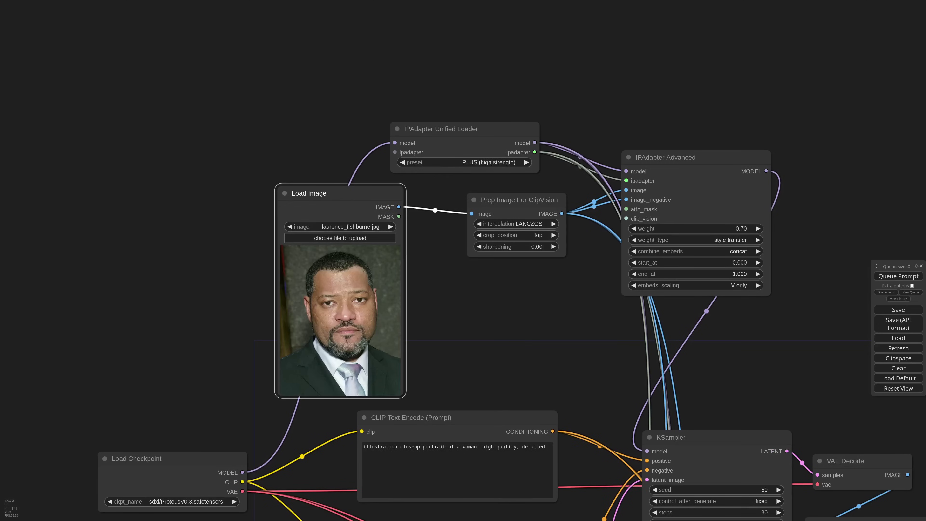
drag(625, 199, 563, 289)
click(578, 272)
drag(591, 253, 603, 199)
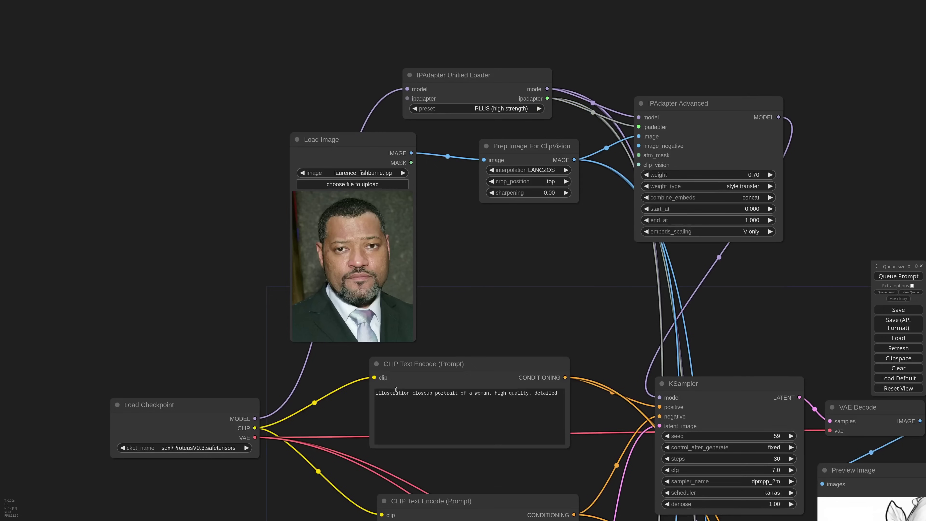
Step: Remove the word "illustration" from the beginning of the positive prompt
double_click(390, 392)
key(Delete)
key(Delete)
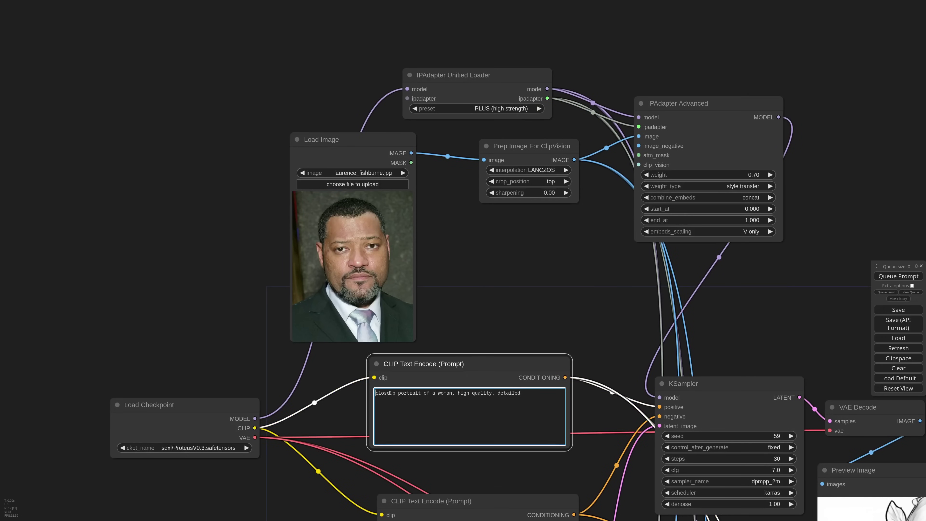
Step: Set the weight to 1.00 in both IPAdapter Advanced nodes and the Mad Scientist node, and generate all three images
drag(598, 271, 426, 238)
click(555, 142)
text(1)
key(Return)
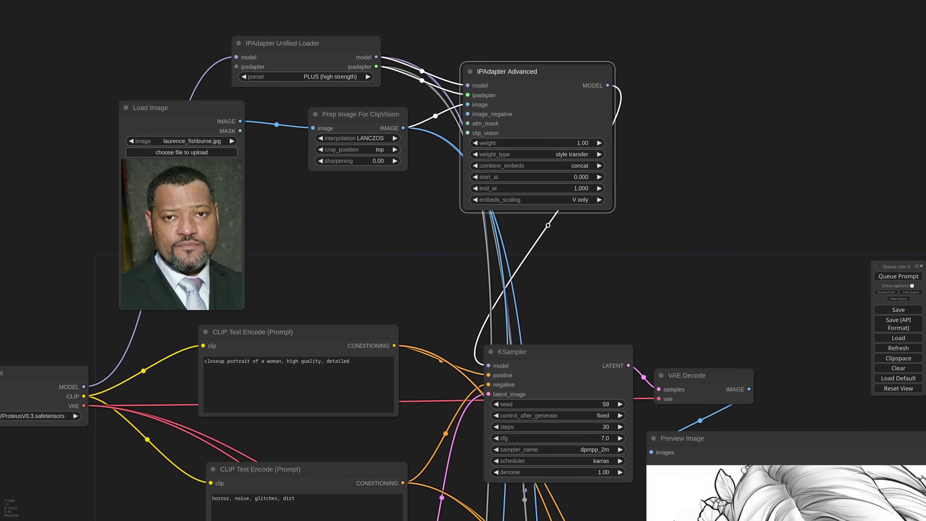
scroll(465, 257, down, 5)
drag(566, 459, 466, 107)
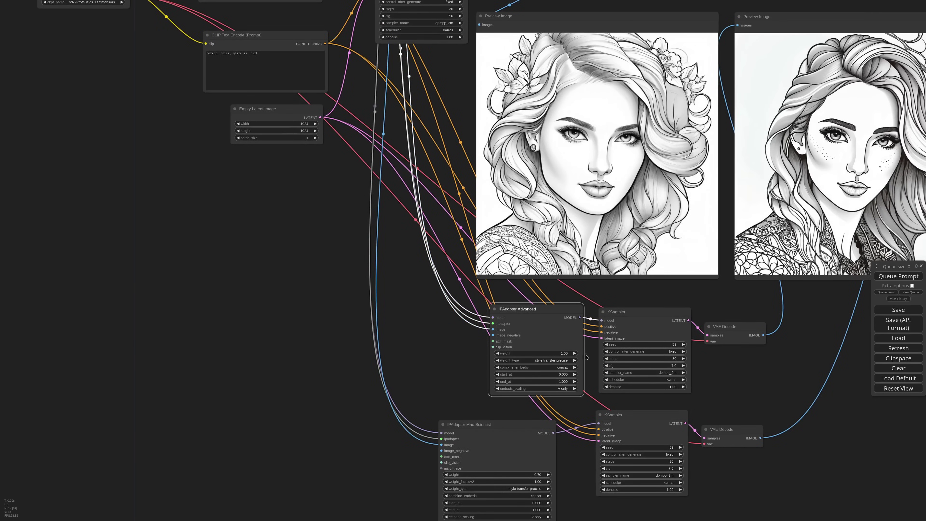
click(540, 476)
text(1)
key(Return)
drag(564, 449, 490, 394)
click(898, 276)
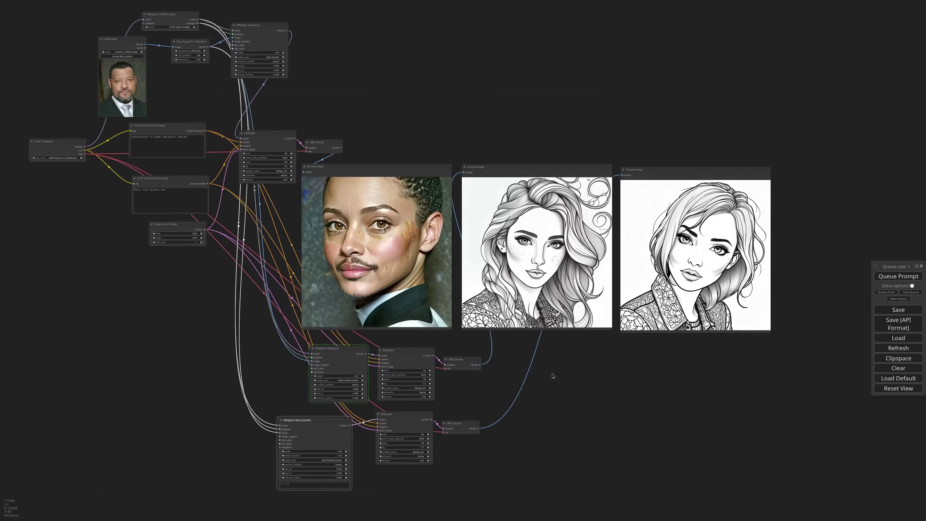
scroll(602, 392, up, 3)
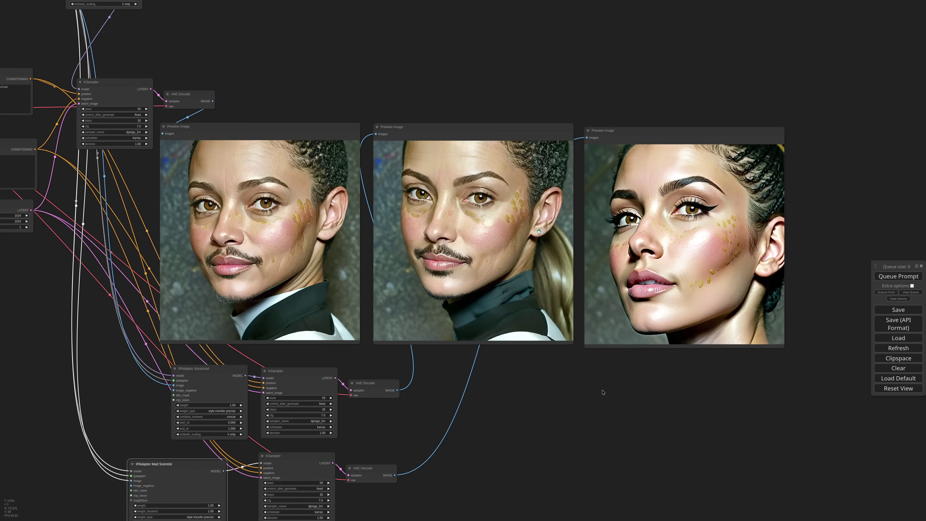
Step: Set the Mad Scientist weight for layer 3 to 2 and regenerate the third portrait
drag(480, 477, 623, 331)
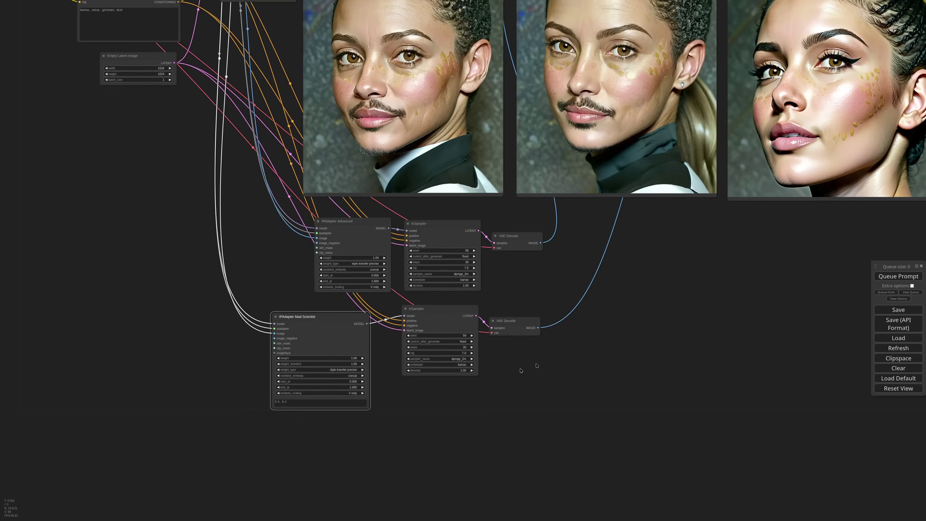
scroll(288, 423, up, 14)
double_click(261, 359)
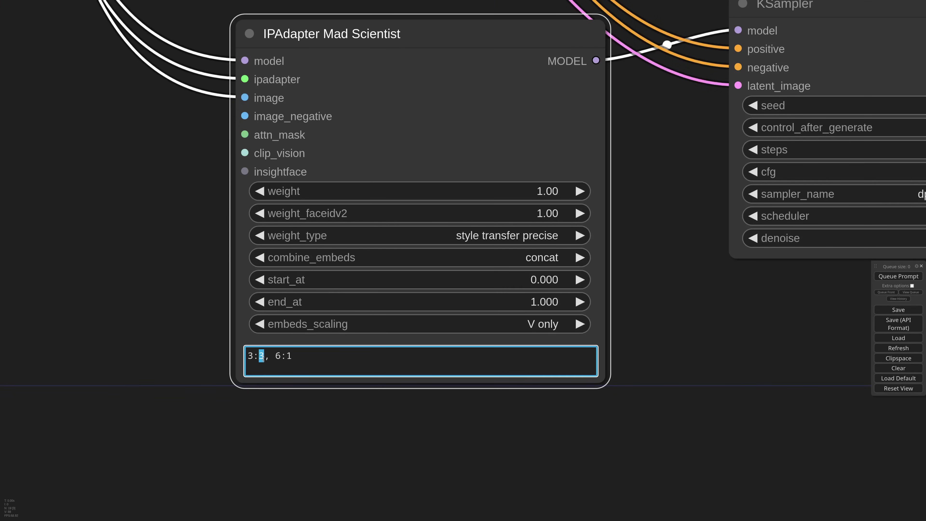
text(2)
scroll(296, 412, down, 17)
drag(655, 267, 568, 374)
scroll(569, 375, up, 4)
key(ctrl+Return)
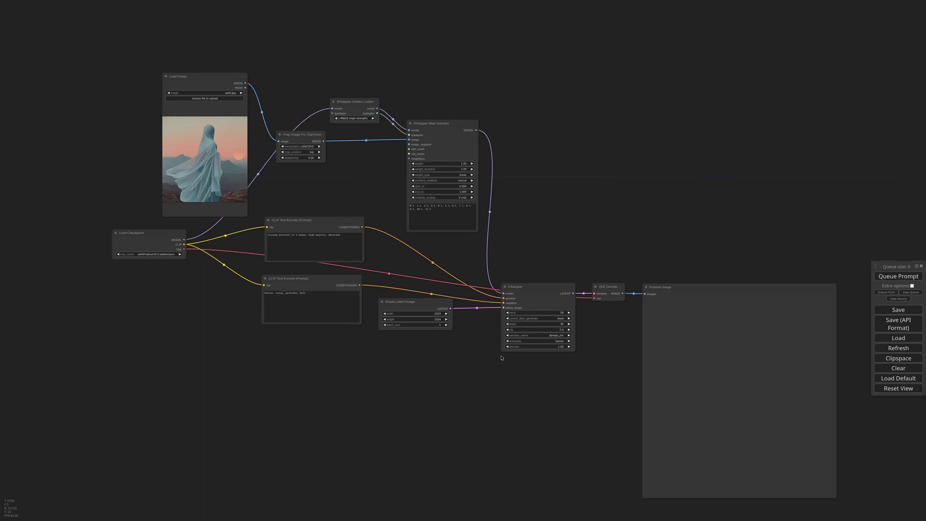
drag(501, 360, 509, 360)
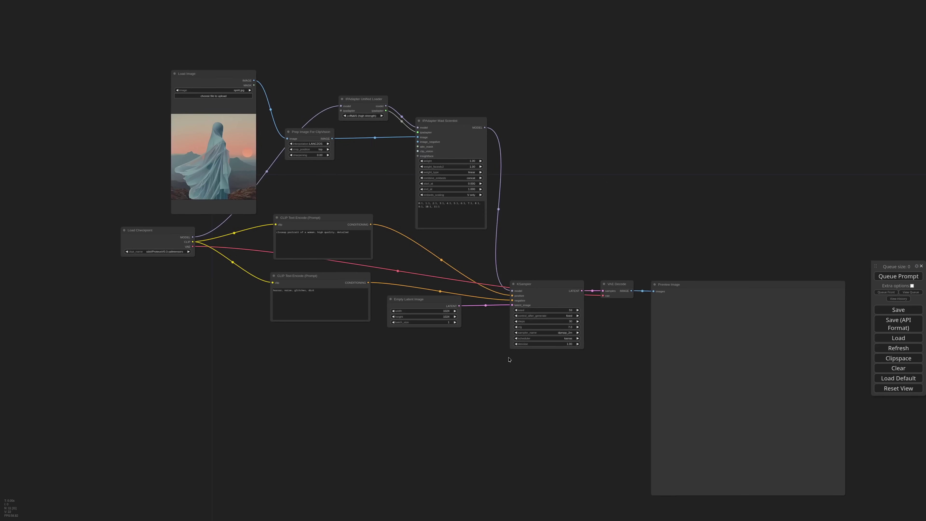
Step: Review the weight type options of the IPAdapter Mad Scientist node, keep linear, and highlight its layer weights
scroll(456, 148, up, 9)
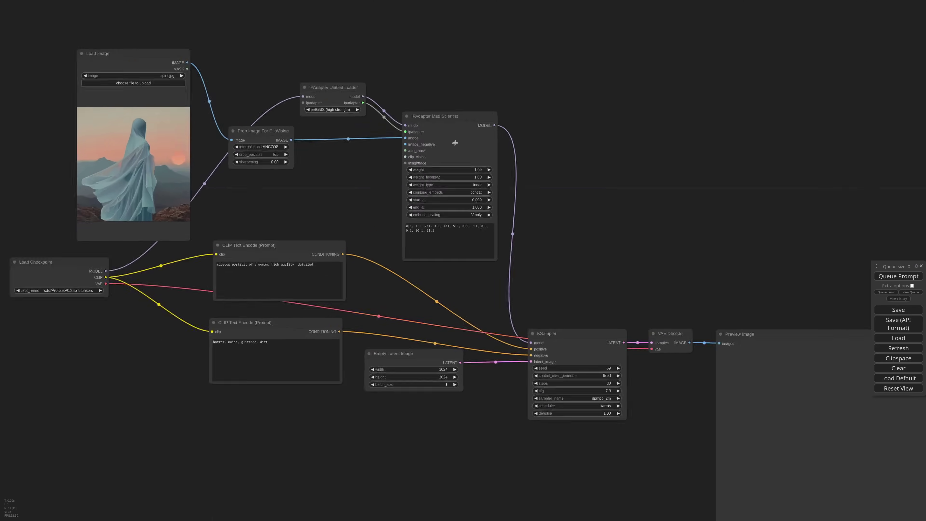
scroll(456, 150, up, 1)
drag(458, 140, 463, 136)
click(502, 217)
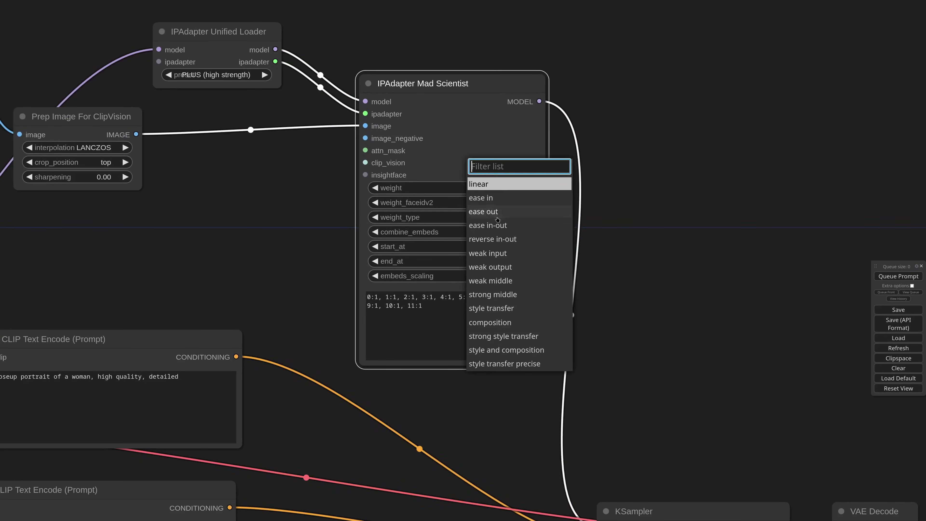
click(506, 185)
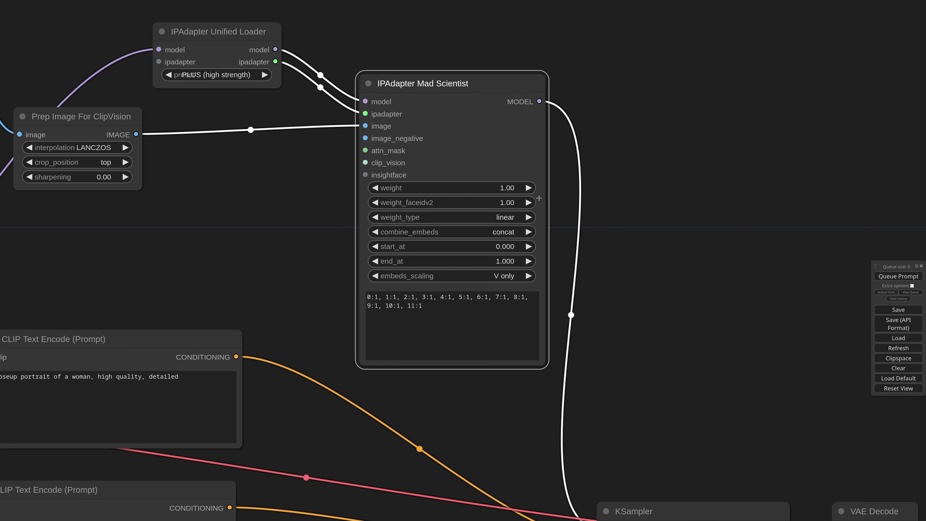
drag(424, 326, 340, 297)
click(463, 323)
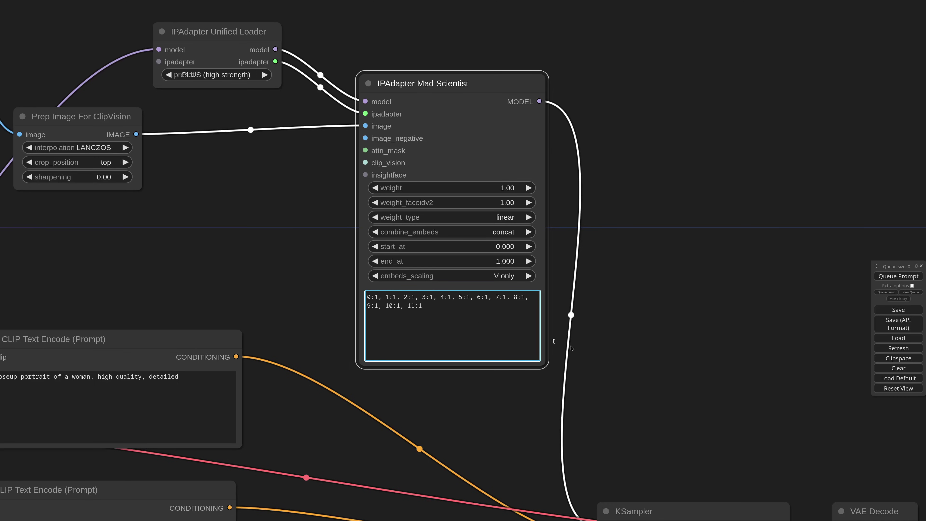
Step: Generate the image and move the Preview Image node up beside the Mad Scientist node
click(885, 277)
scroll(678, 304, down, 10)
drag(678, 306, 430, 151)
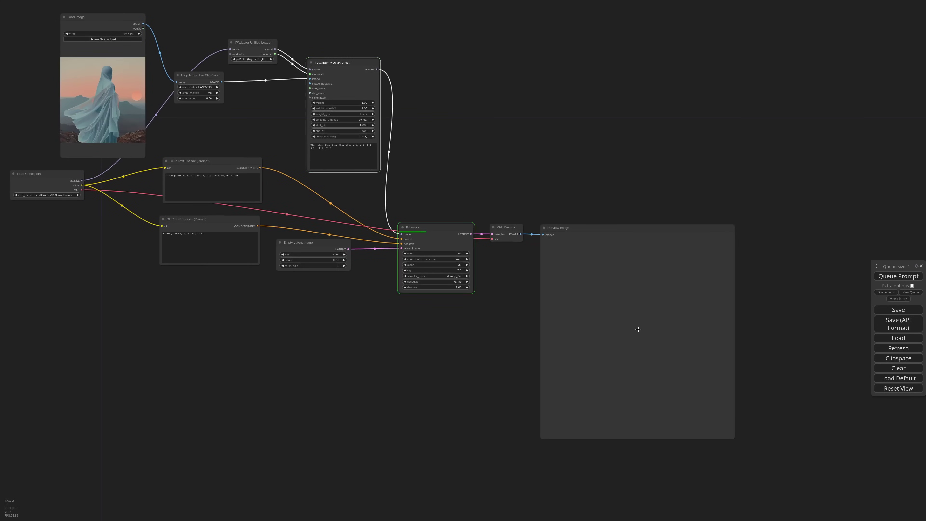
drag(592, 230, 453, 4)
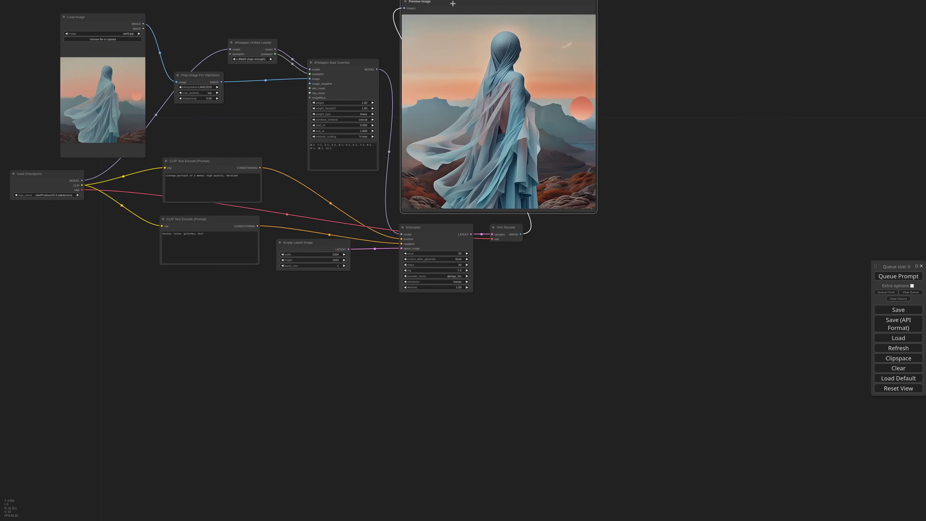
drag(319, 40, 354, 154)
Step: Set every Mad Scientist layer weight except layer 6 to 0 and generate images, changing the KSampler seed to 61
scroll(424, 237, up, 7)
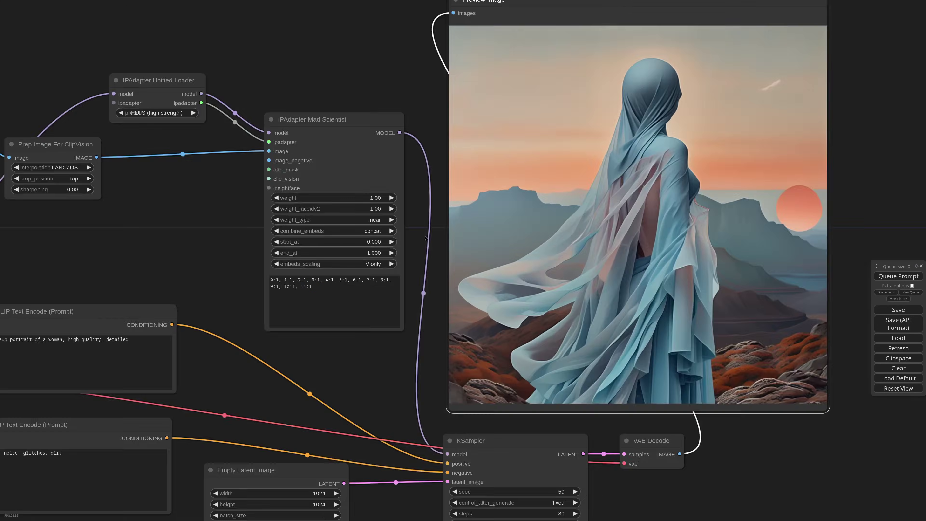
click(276, 280)
key(Delete)
text(0)
key(Right)
key(Right)
key(Right)
key(Right)
key(Delete)
text(0)
key(Right)
key(Right)
key(Right)
key(Right)
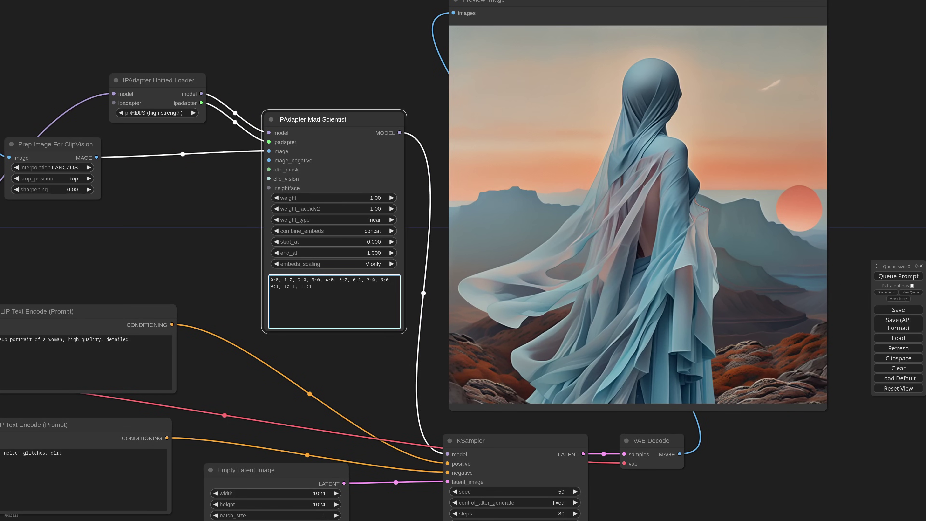
key(ctrl+Return)
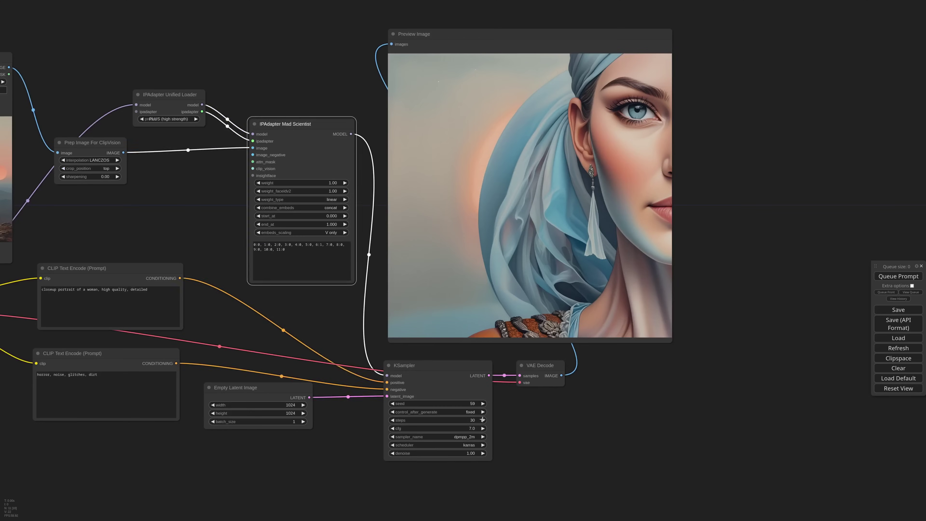
key(ctrl+Return)
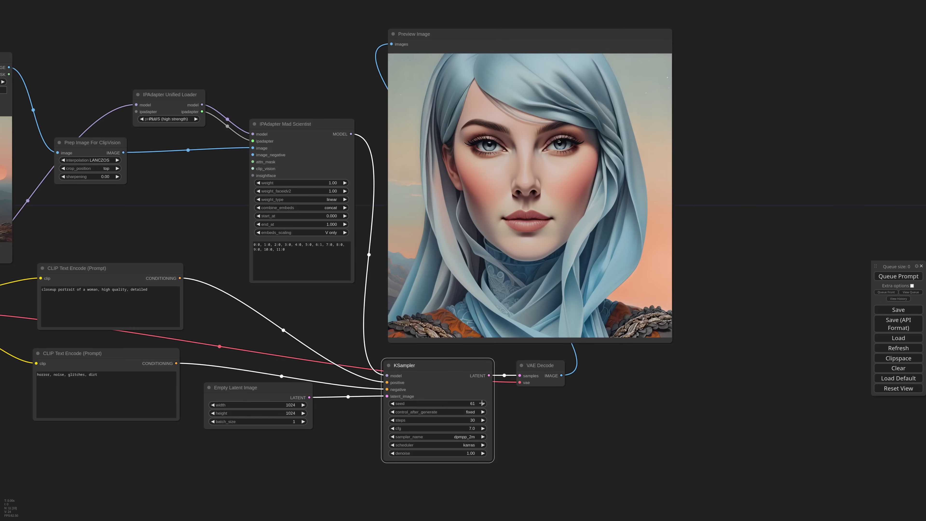
Step: Set the Mad Scientist weight for layer 5 to 0.7 and regenerate the image
scroll(248, 245, up, 9)
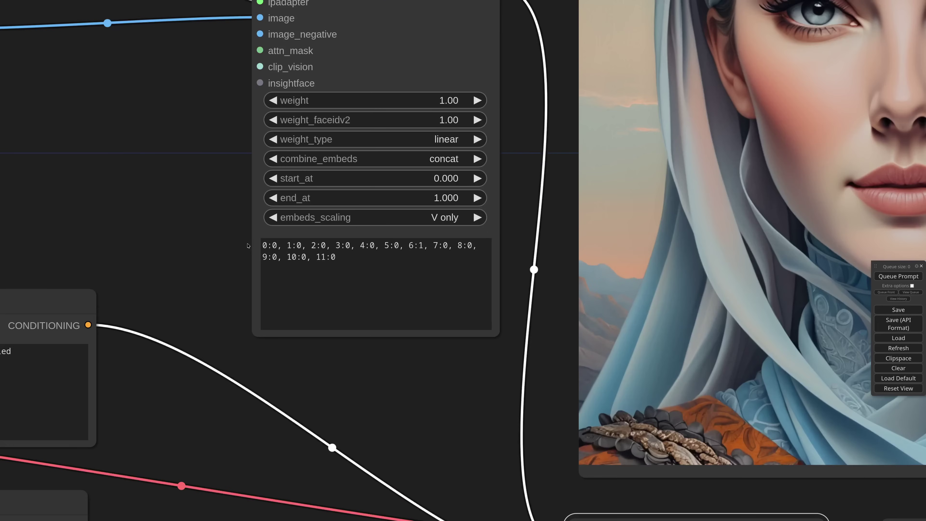
click(398, 246)
text(.7)
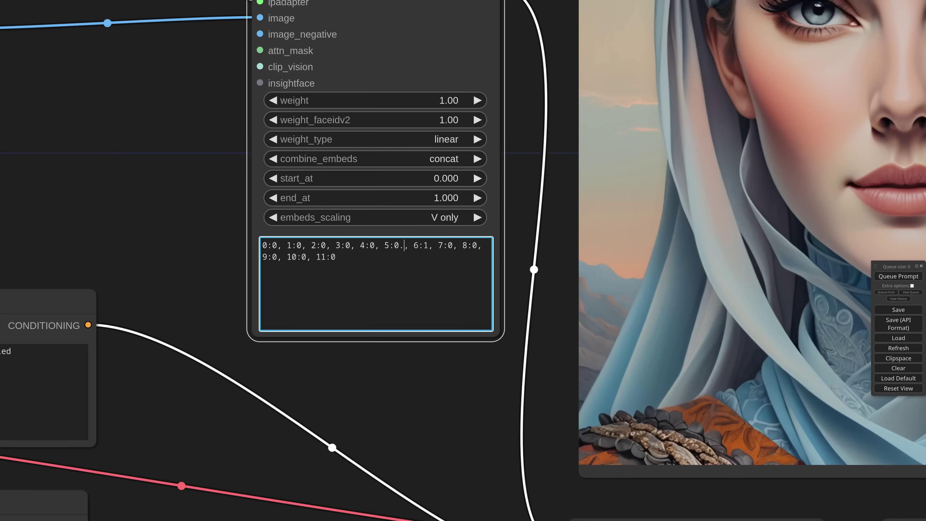
scroll(448, 349, down, 6)
click(898, 276)
drag(467, 76, 452, 94)
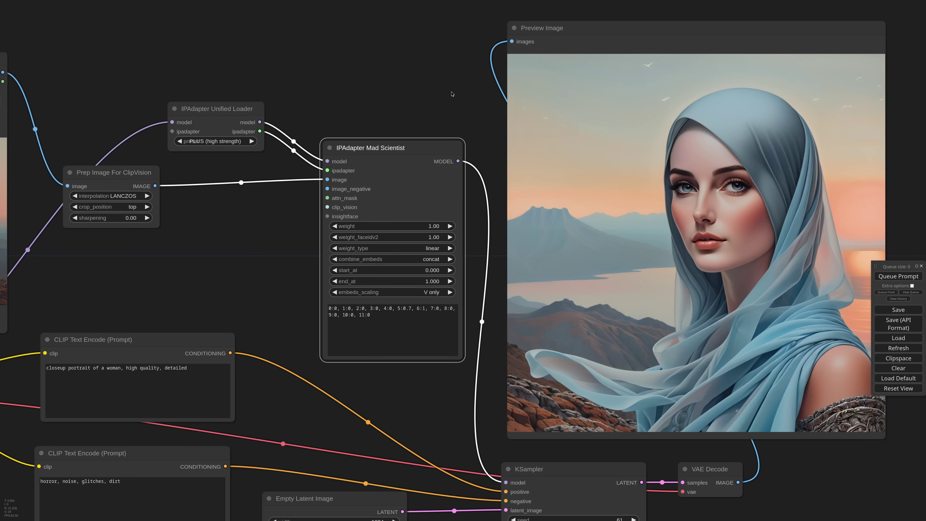
Step: Set the Mad Scientist weight for layer 3 to 0.5 and regenerate the image
text(.5)
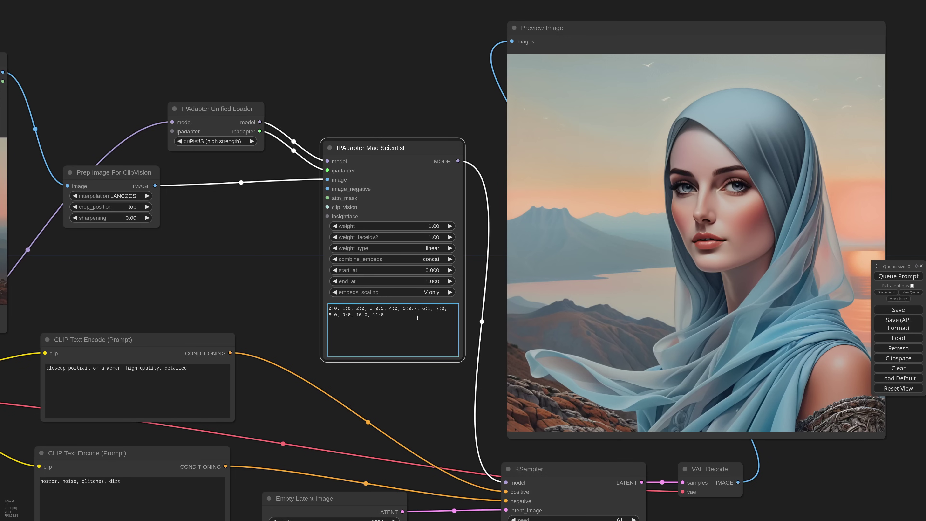
key(ctrl+Return)
scroll(399, 207, up, 2)
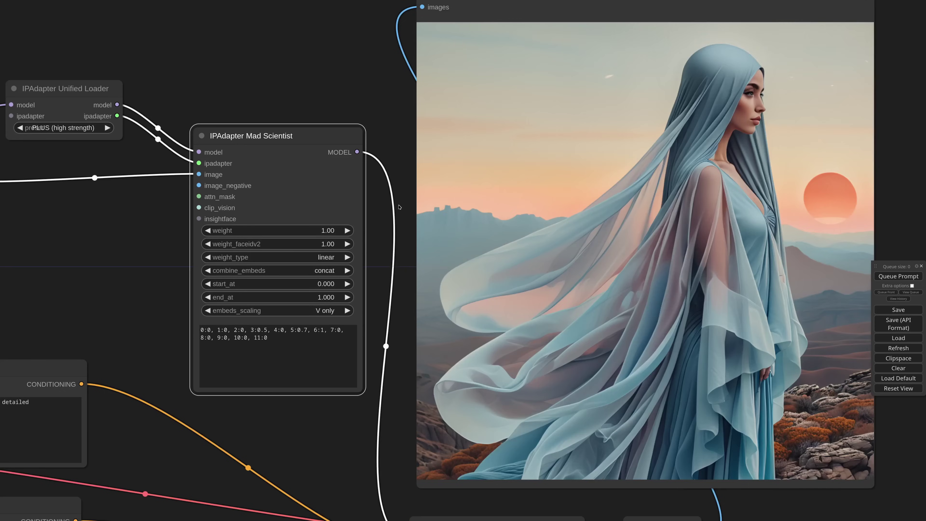
Step: Move the Load Image node above the Mad Scientist node and shift the Preview Image node away to free space between them
scroll(399, 207, down, 6)
drag(33, 110, 359, 2)
drag(481, 74, 478, 161)
drag(356, 80, 354, 48)
drag(385, 232, 385, 199)
drag(355, 46, 354, 74)
scroll(358, 407, down, 2)
drag(358, 406, 336, 360)
scroll(340, 359, up, 2)
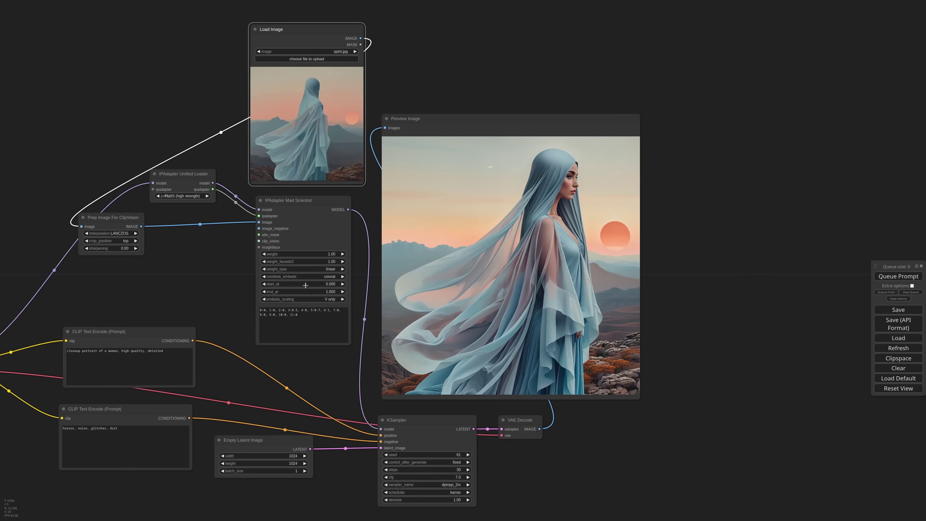
drag(413, 128, 654, 132)
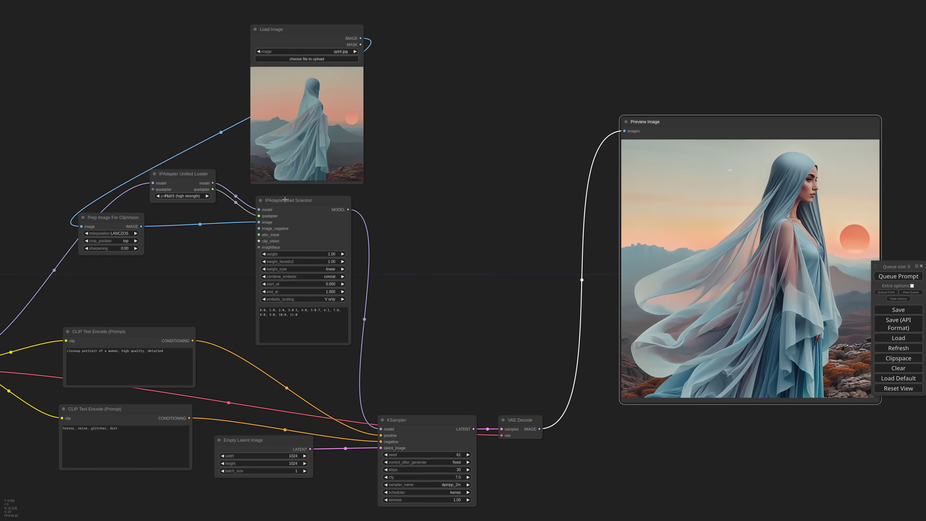
Step: Duplicate the Mad Scientist node, chain its model connection between the first one and the KSampler, and connect the loader's ipadapter output to it
drag(288, 198, 403, 200)
drag(348, 209, 377, 211)
drag(465, 212, 436, 426)
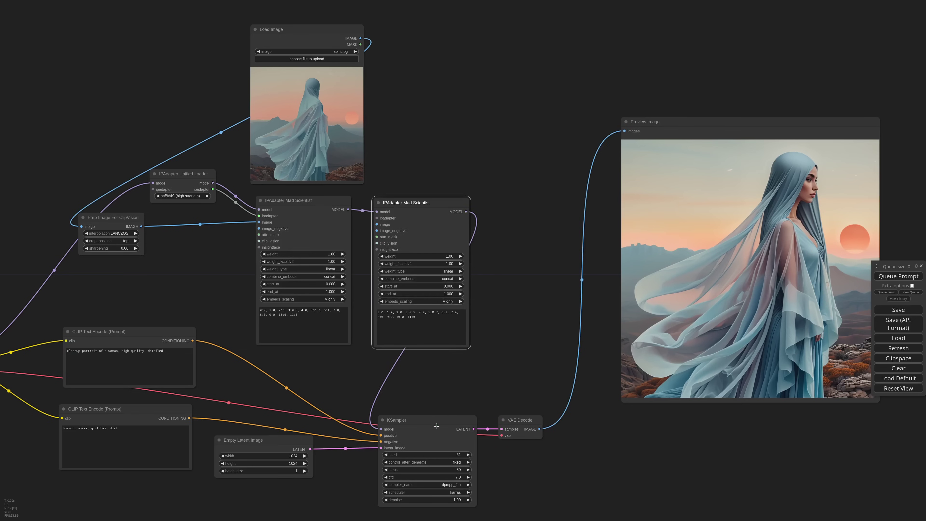
drag(213, 189, 377, 218)
Step: Duplicate the Load Image node with anime_illustration.png and connect it to the second Mad Scientist node's image input
drag(297, 31, 376, 225)
click(462, 48)
text(anime)
key(Return)
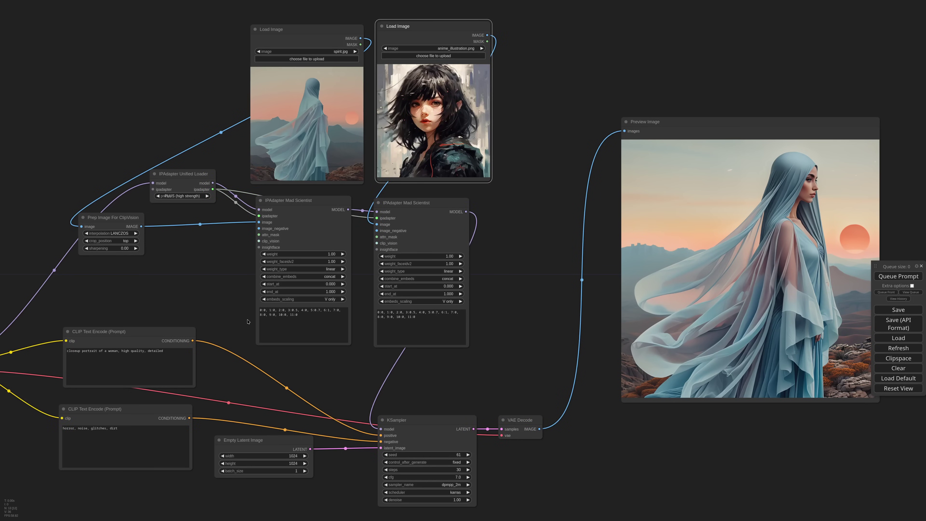
Step: In the first Mad Scientist node, set layer 6 to 0.3 and all other layer weights to 1
scroll(248, 322, up, 9)
drag(510, 327, 434, 335)
scroll(435, 334, up, 1)
double_click(188, 303)
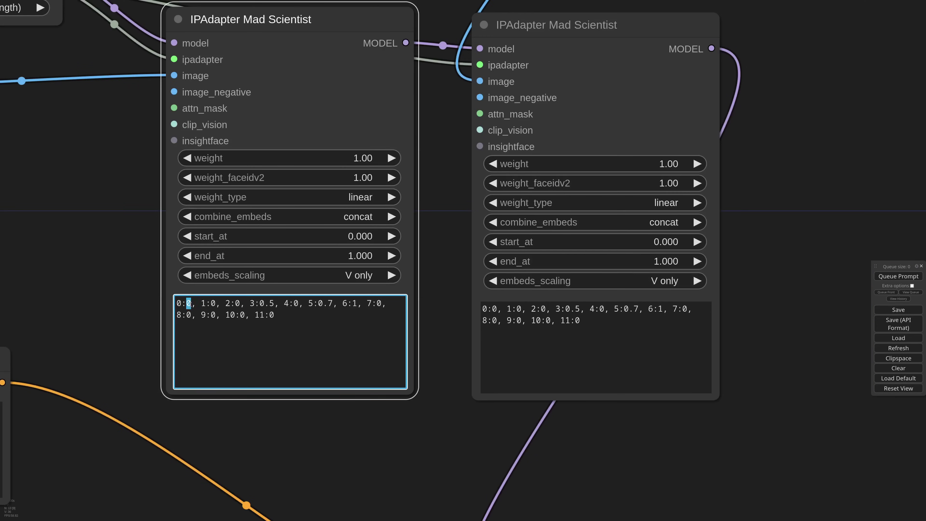
text(1)
double_click(213, 304)
text(1)
key(Right)
key(Right)
key(Right)
key(Right)
key(Right)
key(BackSpace)
text(1)
key(Right)
key(Right)
key(Right)
key(Right)
key(Right)
key(Right)
key(Right)
key(BackSpace)
key(BackSpace)
key(BackSpace)
text(1)
key(Right)
key(Right)
key(Right)
key(Right)
key(Right)
key(BackSpace)
text(1)
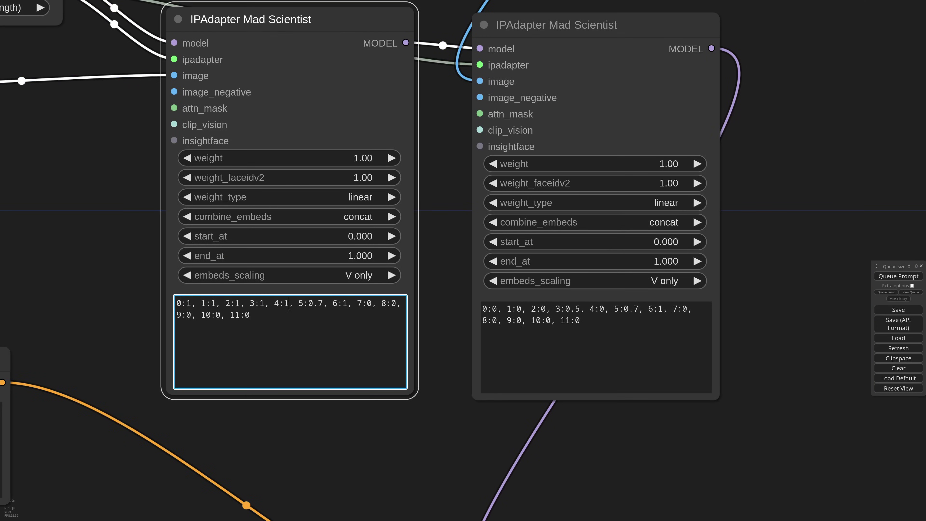
double_click(320, 303)
text(1)
key(Right)
key(Right)
key(Right)
key(Right)
key(Right)
key(BackSpace)
text(0.3)
key(Right)
key(Right)
key(Right)
key(Right)
key(Right)
key(BackSpace)
text(1)
key(Right)
key(Right)
key(Right)
key(Right)
key(Right)
key(BackSpace)
text(1)
key(Right)
key(Right)
key(Right)
key(Right)
key(Right)
key(BackSpace)
text(1)
key(Right)
key(Right)
key(Right)
key(Right)
key(Right)
key(Right)
key(BackSpace)
text(1)
key(Right)
key(Right)
key(Right)
key(Right)
key(Right)
key(Right)
key(BackSpace)
key(1)
Step: In the second Mad Scientist node, set the weights for layers 3 and 5 to 0
drag(439, 332, 279, 332)
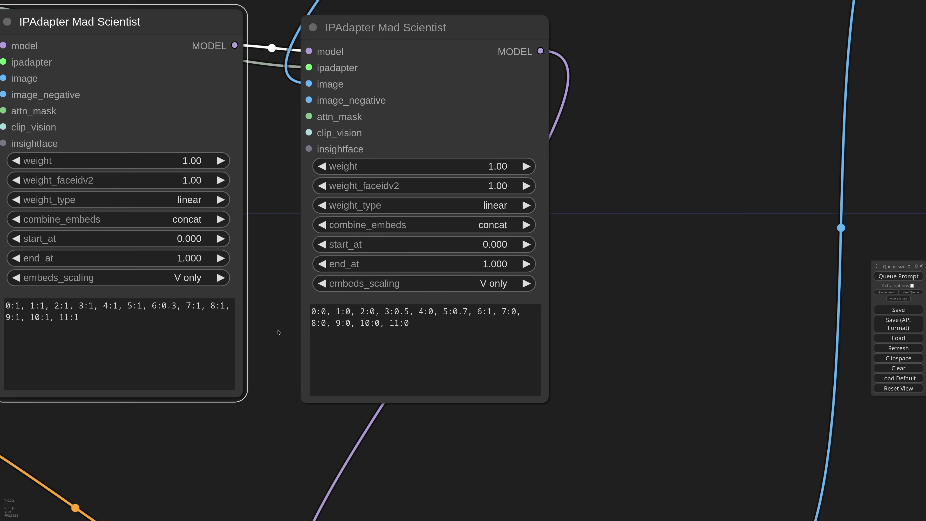
click(398, 311)
key(Delete)
key(Delete)
click(457, 310)
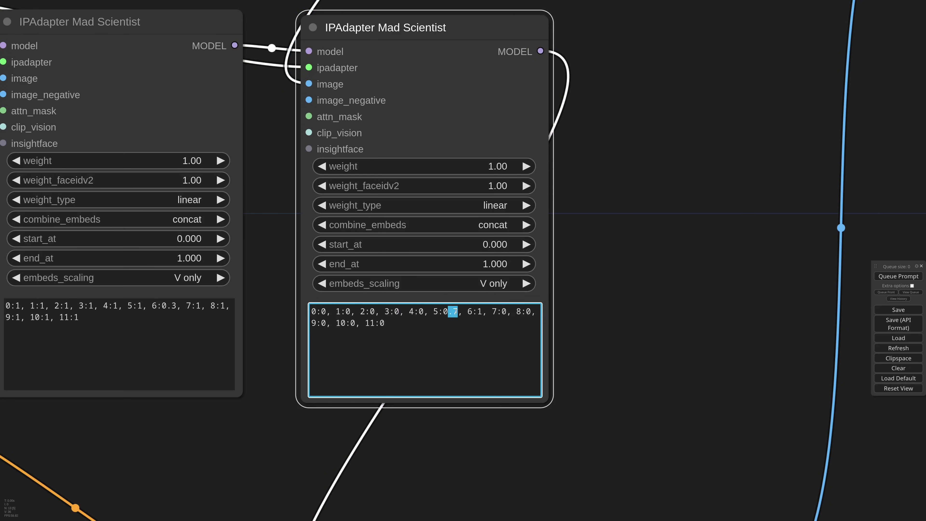
key(BackSpace)
key(BackSpace)
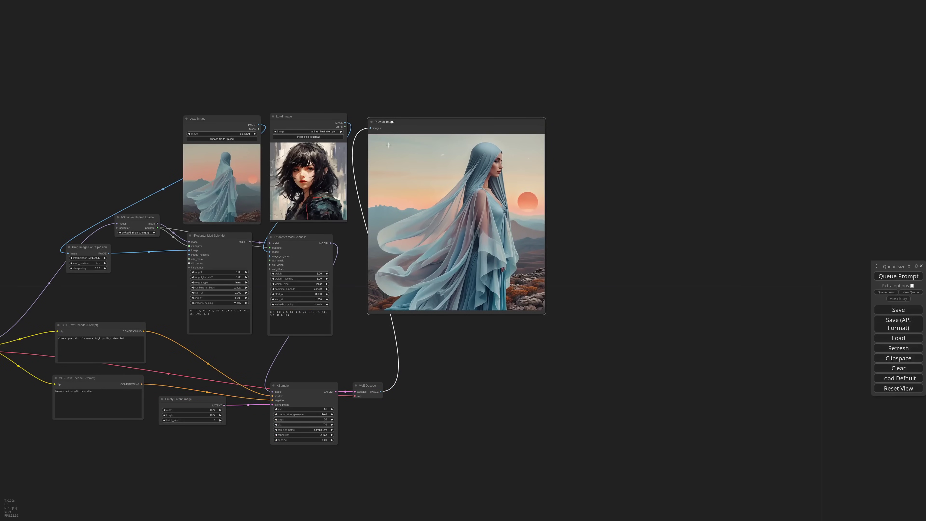
Step: Generate the image from the two chained Mad Scientist nodes and inspect the preview
click(900, 278)
drag(459, 328, 536, 411)
scroll(537, 411, up, 3)
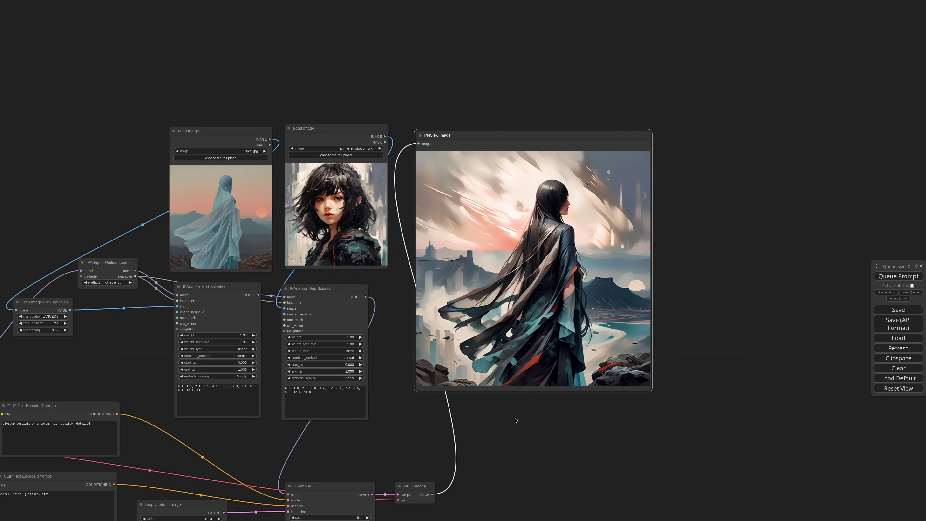
scroll(515, 420, up, 2)
drag(516, 420, 549, 455)
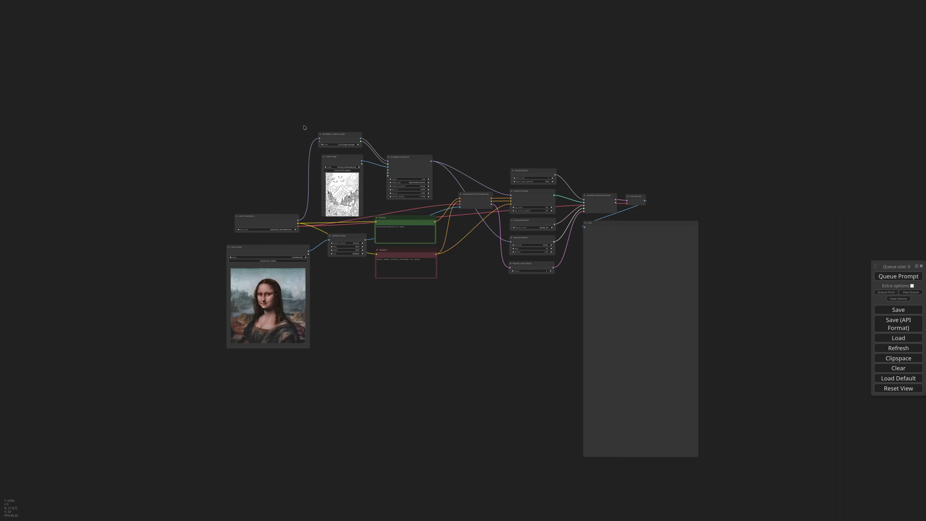
Step: Generate the Mona Lisa images with the InstructPixToPix workflow and check the weight type of the IPAdapter Advanced node
scroll(291, 155, up, 5)
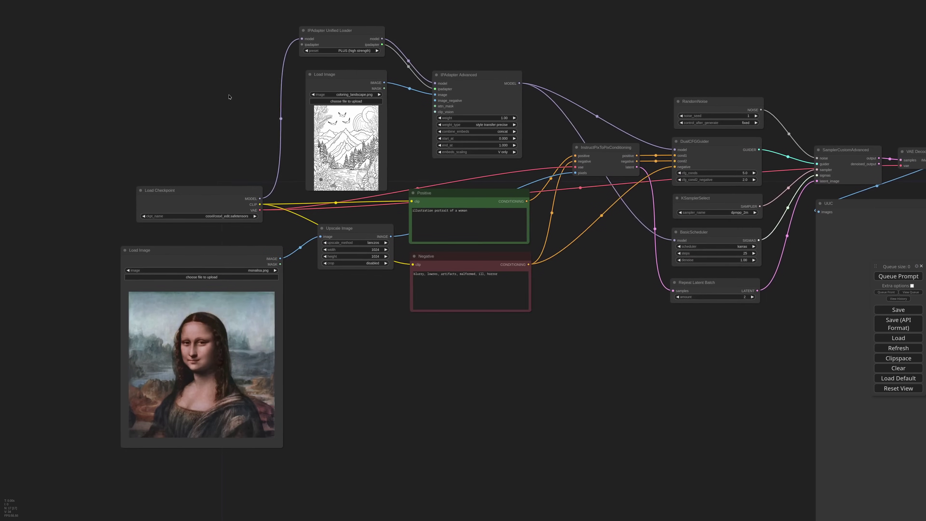
drag(229, 97, 225, 97)
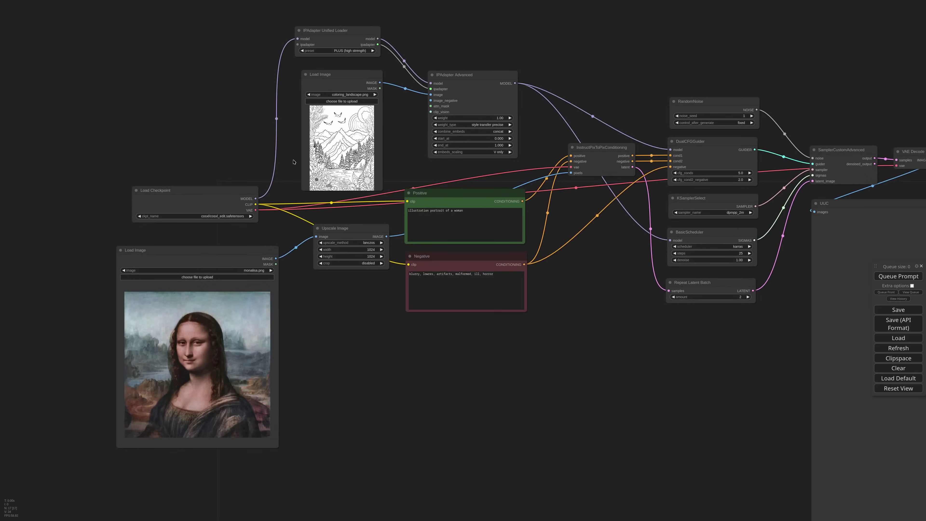
click(894, 279)
drag(245, 115, 269, 135)
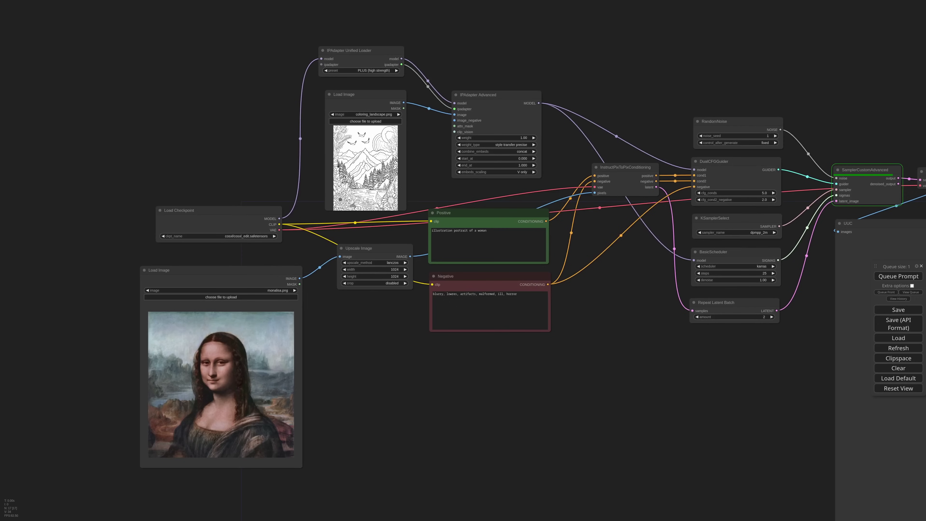
scroll(543, 207, up, 5)
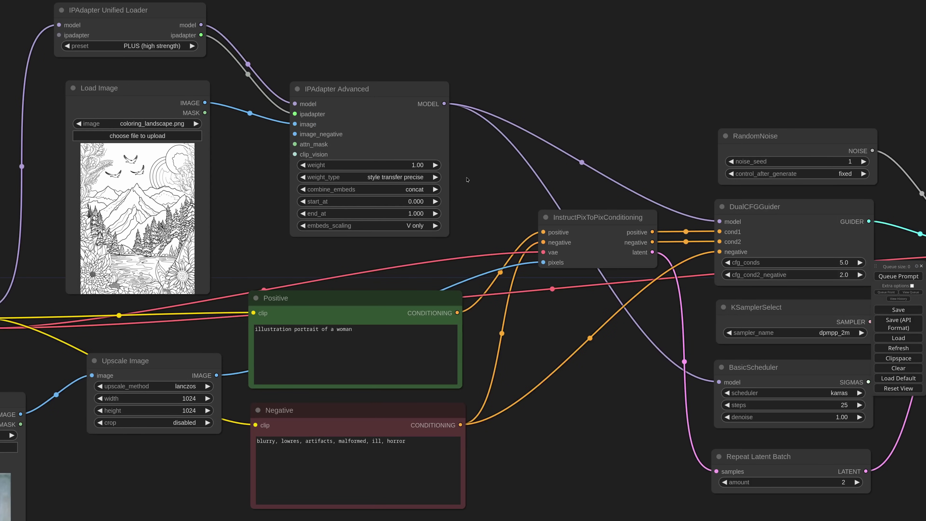
click(408, 178)
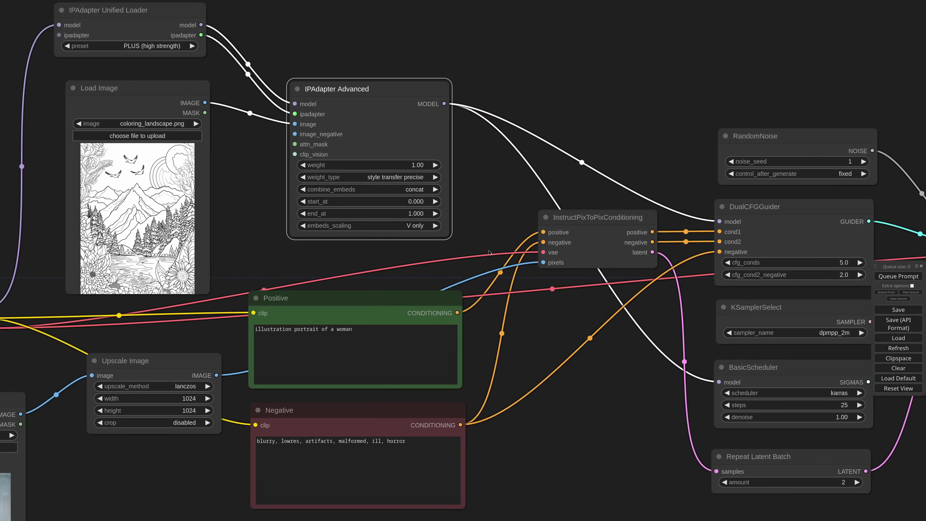
Step: Resize the UUC image node so the two generated Mona Lisa portraits sit side by side
scroll(520, 269, down, 5)
drag(620, 399, 394, 270)
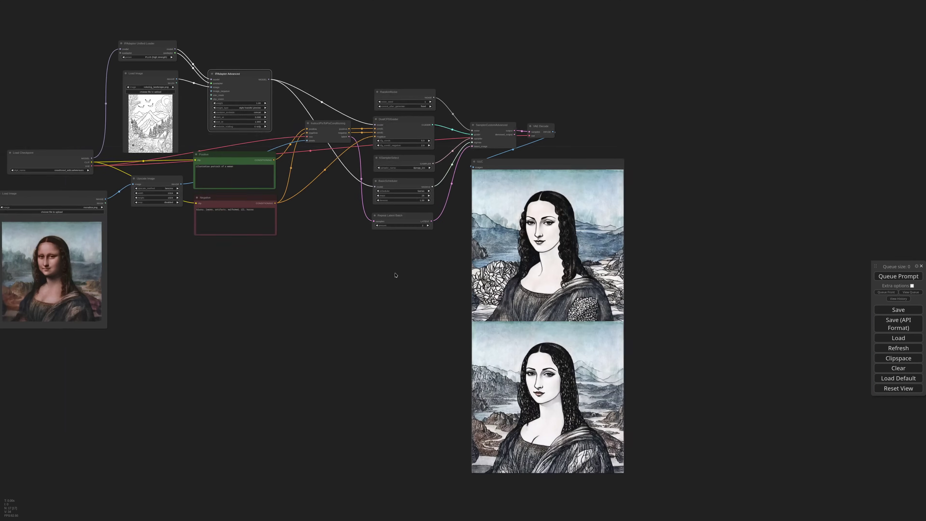
drag(620, 463, 779, 325)
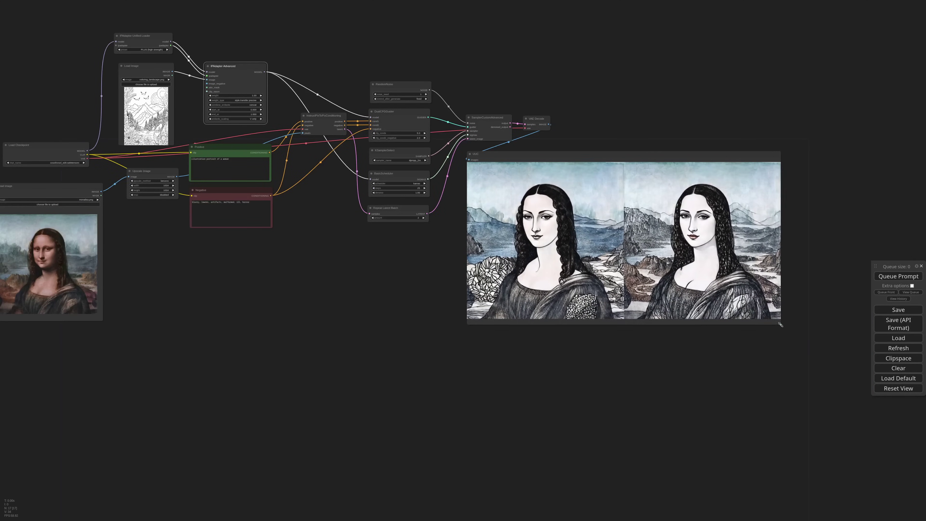
Step: Raise cfg_cond2_negative to 2.2 in the DualCFGGuider node
scroll(450, 138, up, 6)
scroll(450, 139, up, 1)
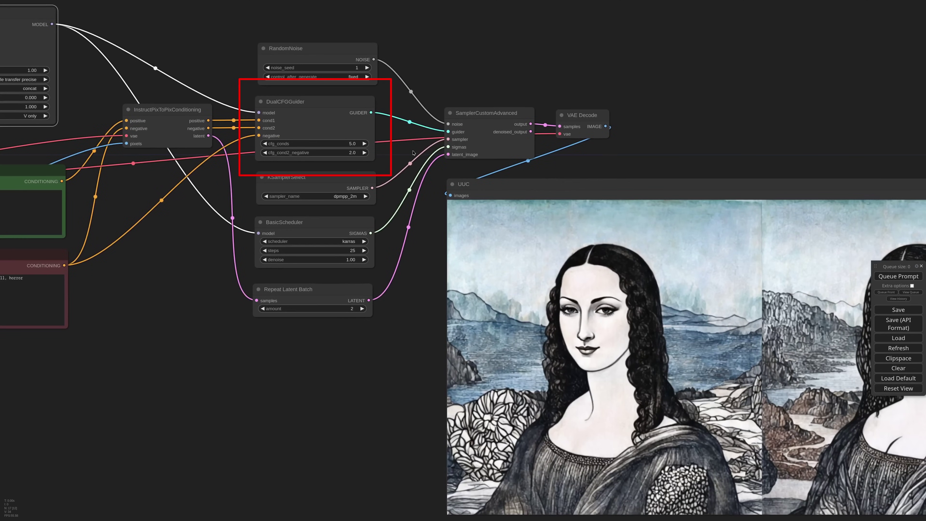
click(364, 153)
click(364, 152)
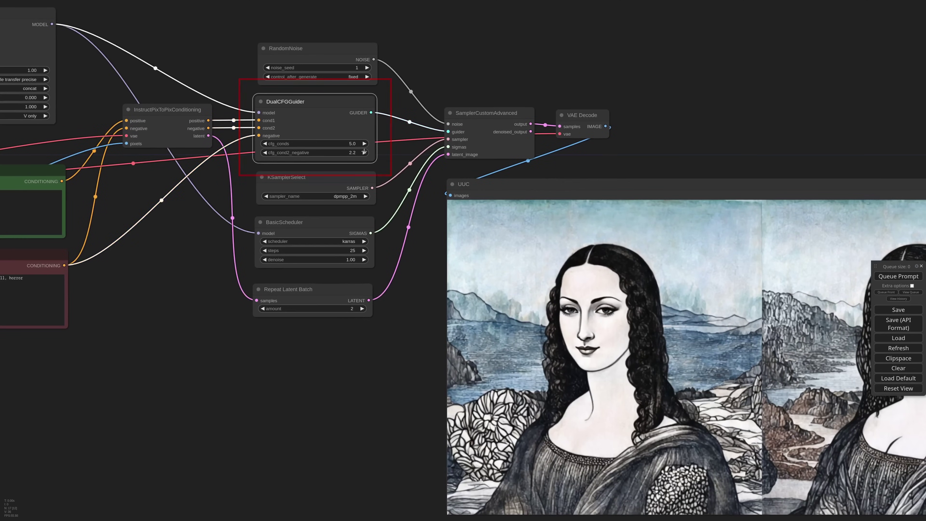
Step: Generate the two Mona Lisa portraits with the current guider settings and inspect both side by side
click(882, 276)
drag(699, 137, 644, 83)
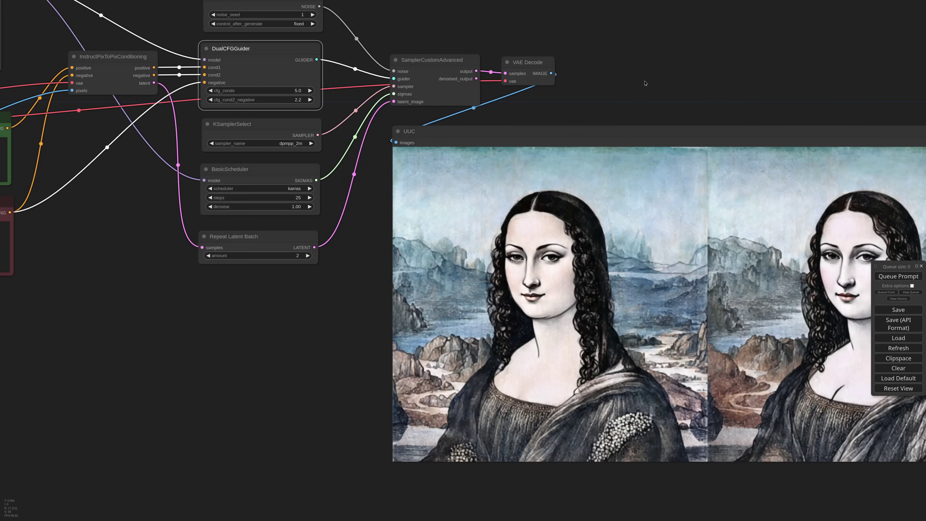
scroll(636, 88, down, 2)
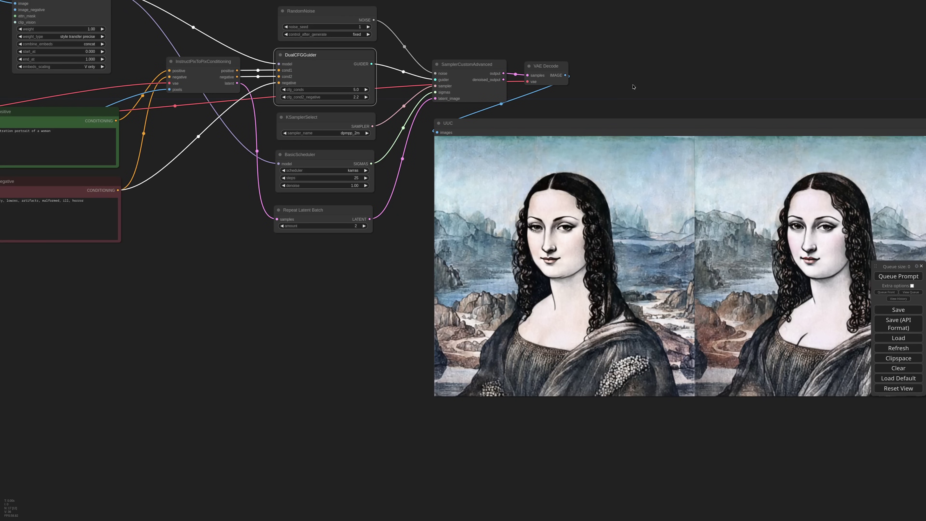
Step: Set the IPAdapter Unified Loader preset to STANDARD (medium strength)
drag(178, 167, 483, 340)
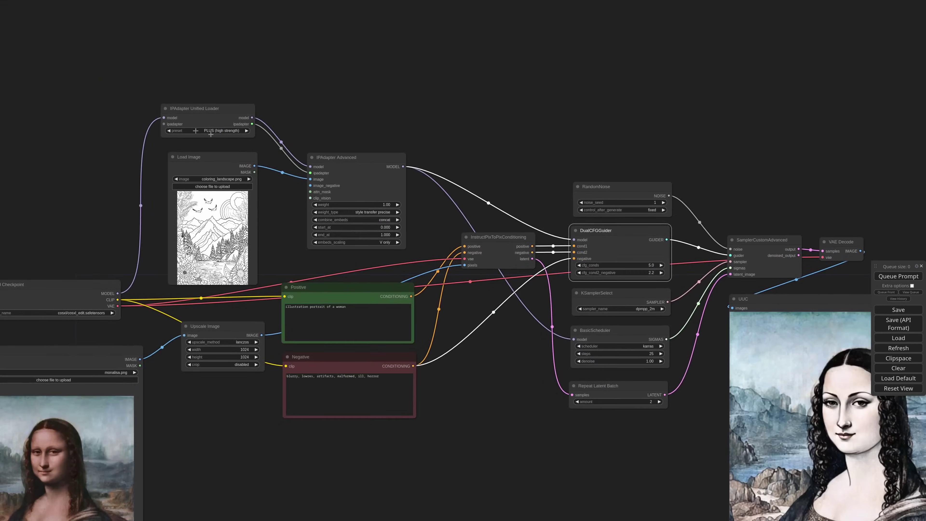
scroll(179, 116, up, 9)
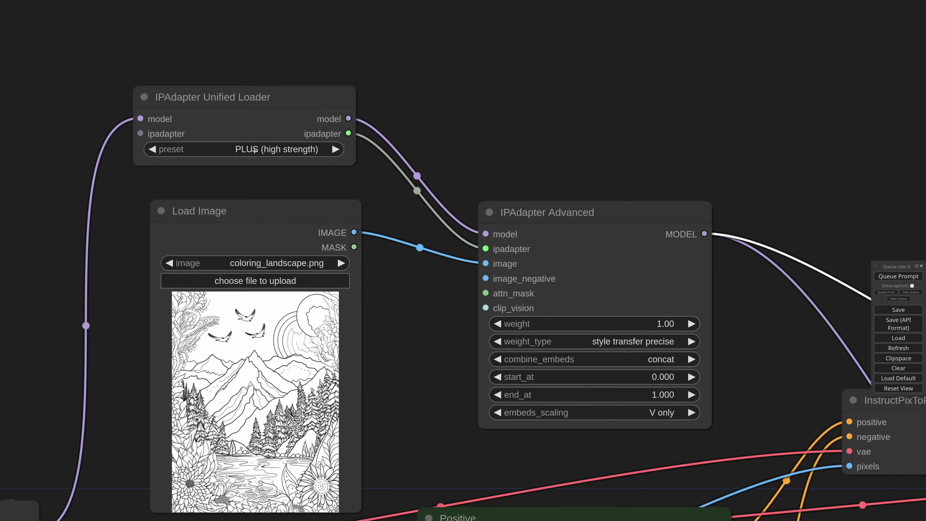
click(254, 150)
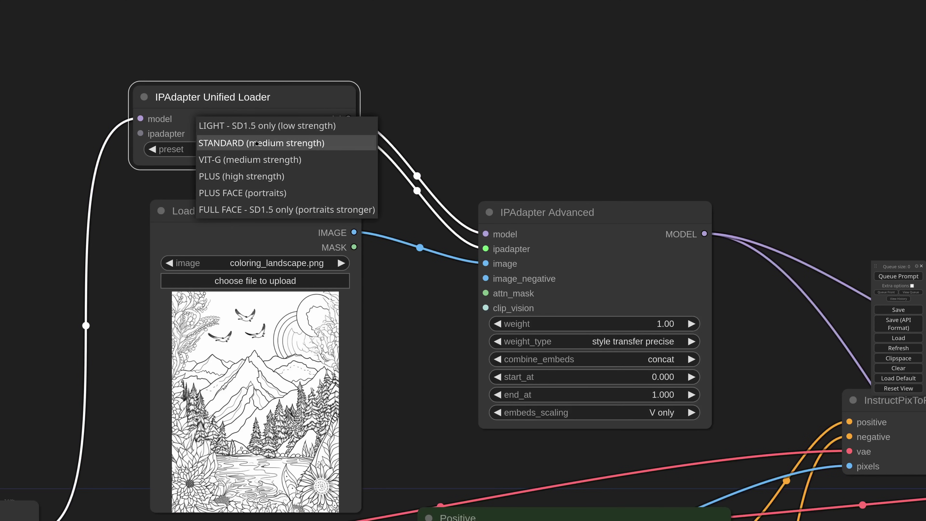
click(256, 142)
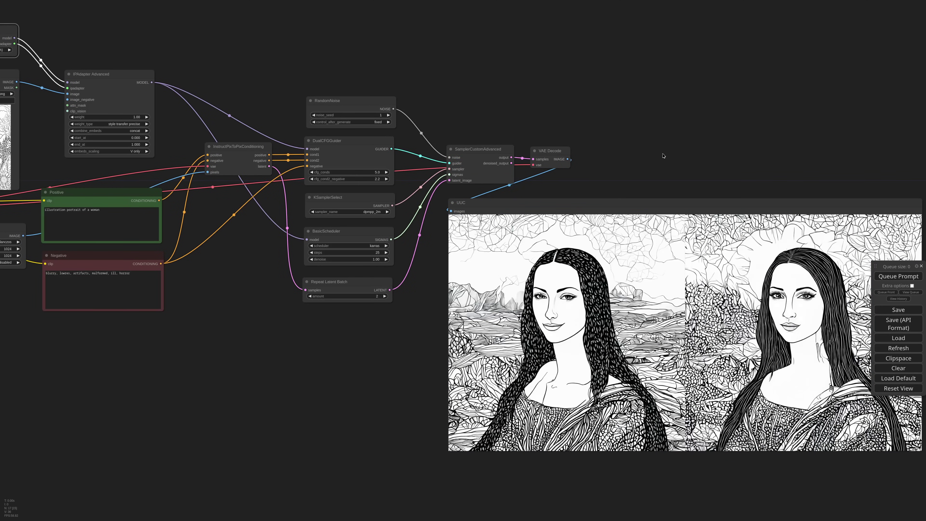
Step: Raise cfg_cond2_negative to 2.7 in the DualCFGGuider node and generate the portraits
scroll(396, 183, up, 7)
click(386, 179)
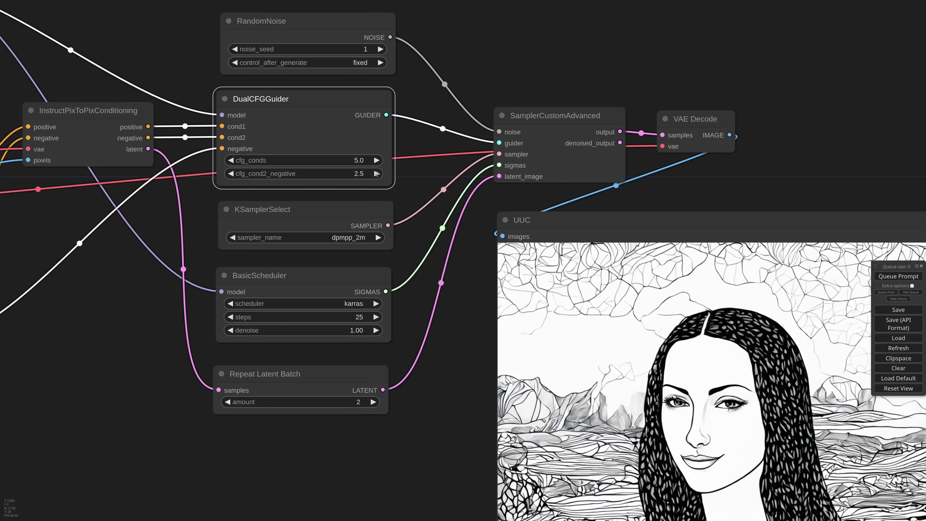
click(898, 276)
scroll(461, 219, down, 7)
drag(462, 288, 373, 239)
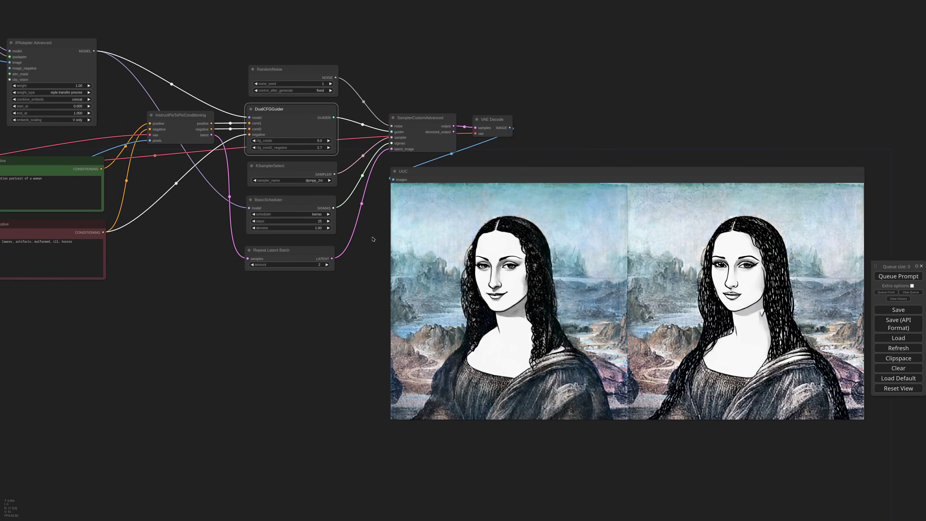
Step: Set cfg_cond2_negative to 2.5 and cfg_conds to 5.5 in the DualCFGGuider node
click(254, 147)
click(328, 140)
Step: Set the IPAdapter Advanced weight to 0.7 and generate the portraits
click(79, 86)
text(0.7)
click(167, 86)
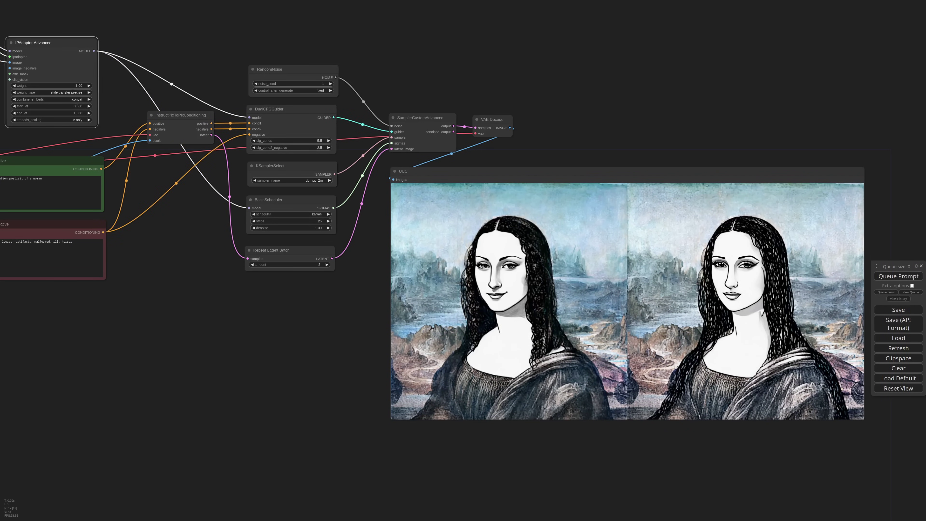
click(898, 277)
scroll(324, 299, down, 2)
mouse_move(271, 301)
mouse_down()
mouse_move(375, 321)
mouse_move(275, 287)
mouse_up()
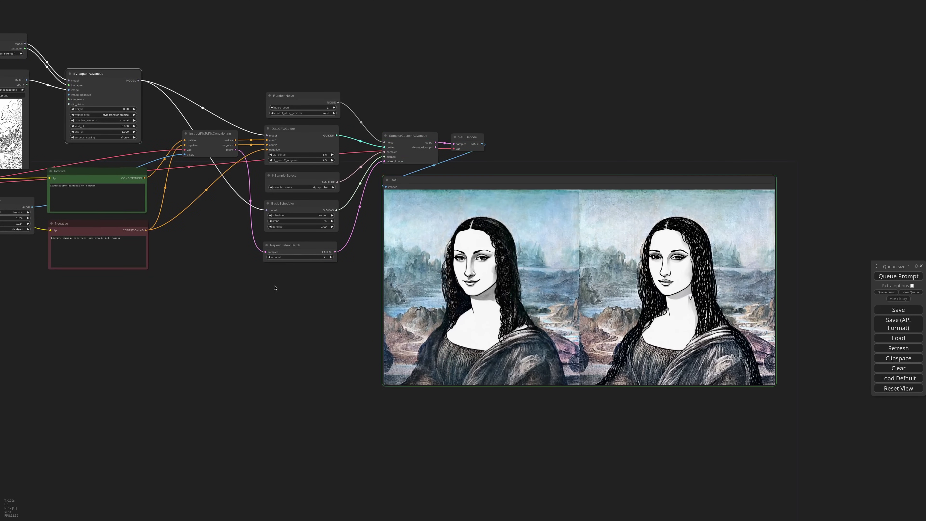
Step: Replace coloring_landscape.png with another style reference in the Load Image node feeding IPAdapter Advanced and generate the portraits
drag(249, 315, 506, 379)
click(262, 154)
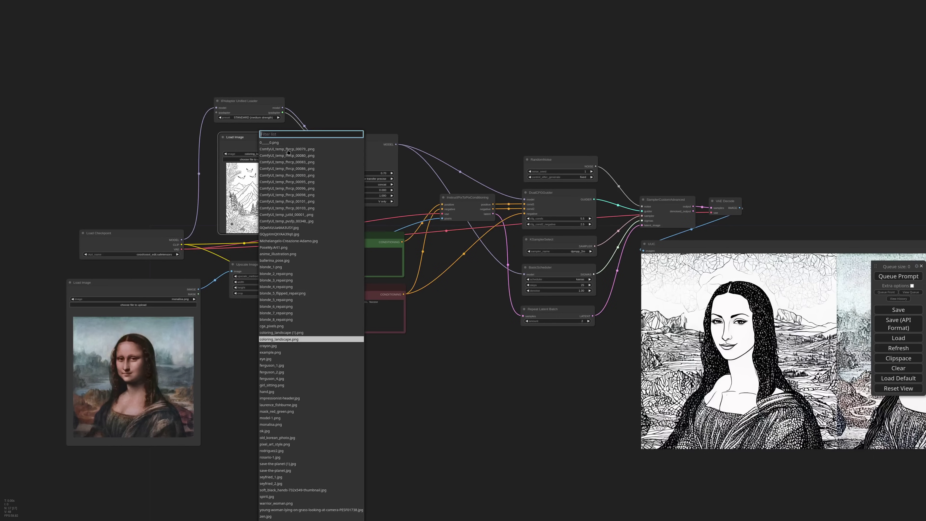
click(284, 185)
click(898, 276)
drag(853, 220, 623, 175)
scroll(656, 281, up, 2)
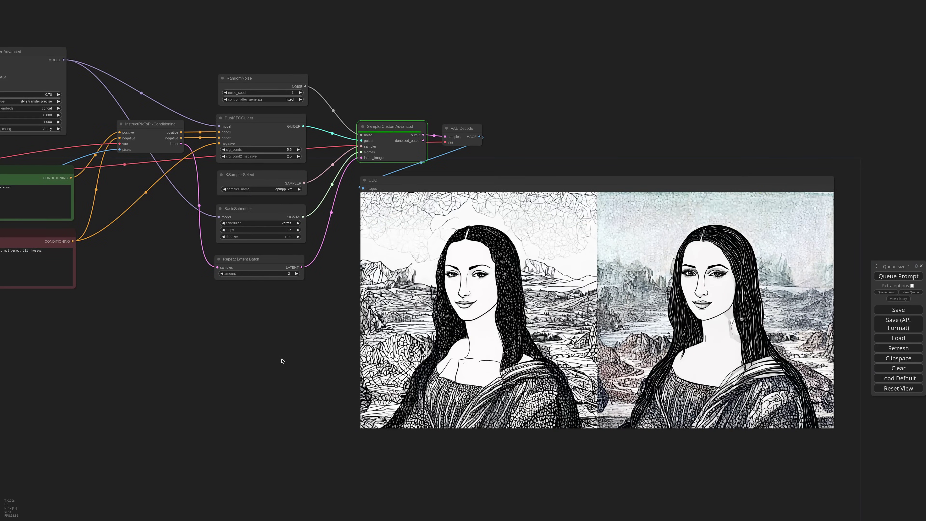
Step: Lower cfg_cond2_negative to 2.1 and cfg_conds to 5.3 in the DualCFGGuider node, and generate the portraits
click(223, 157)
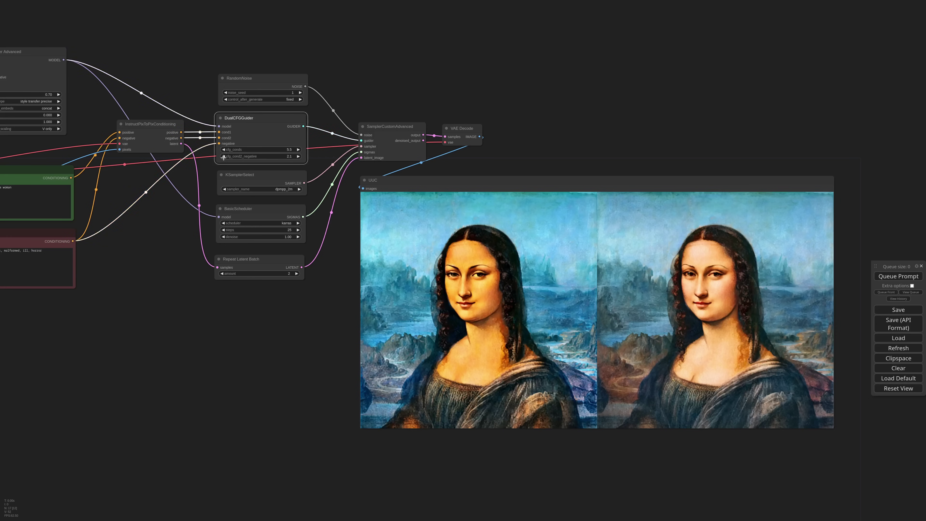
click(223, 149)
click(224, 149)
key(ctrl+Return)
Step: Set the IPAdapter Advanced weight to 1.00 and queue another generation of the portraits
click(48, 93)
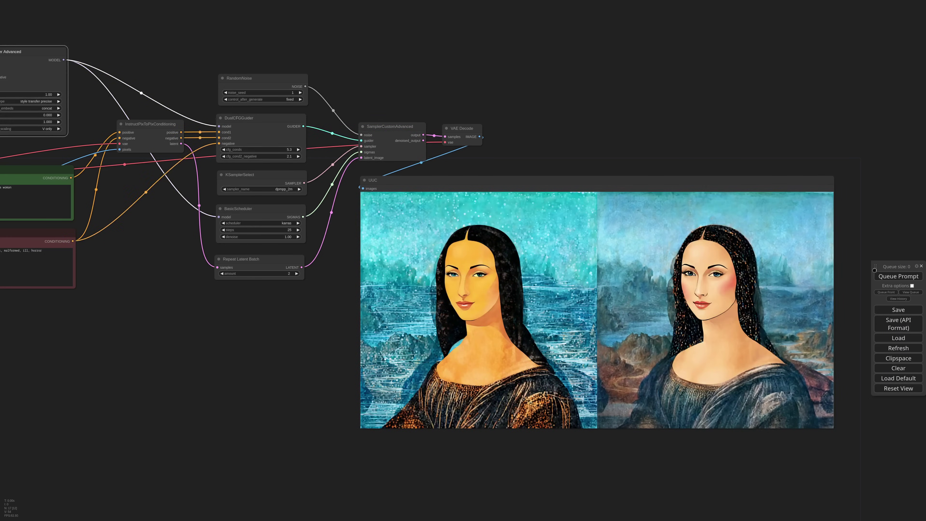
click(878, 276)
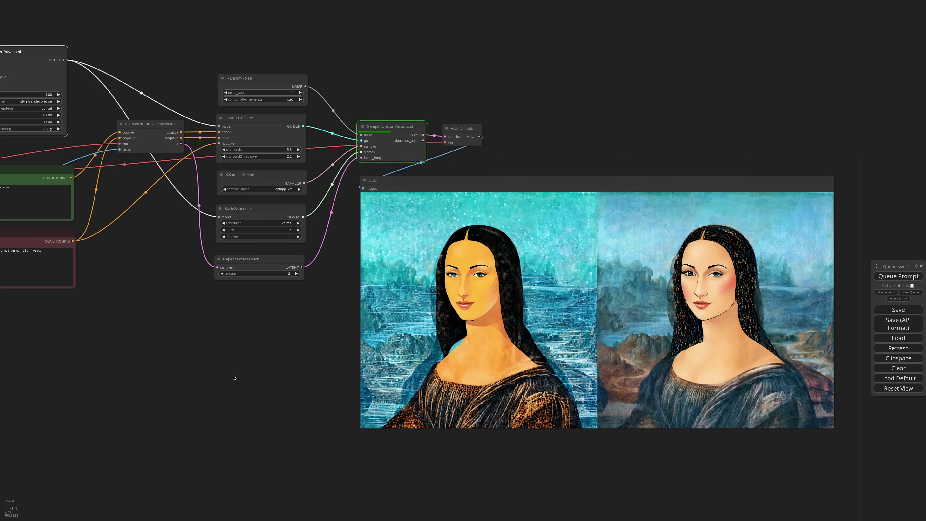